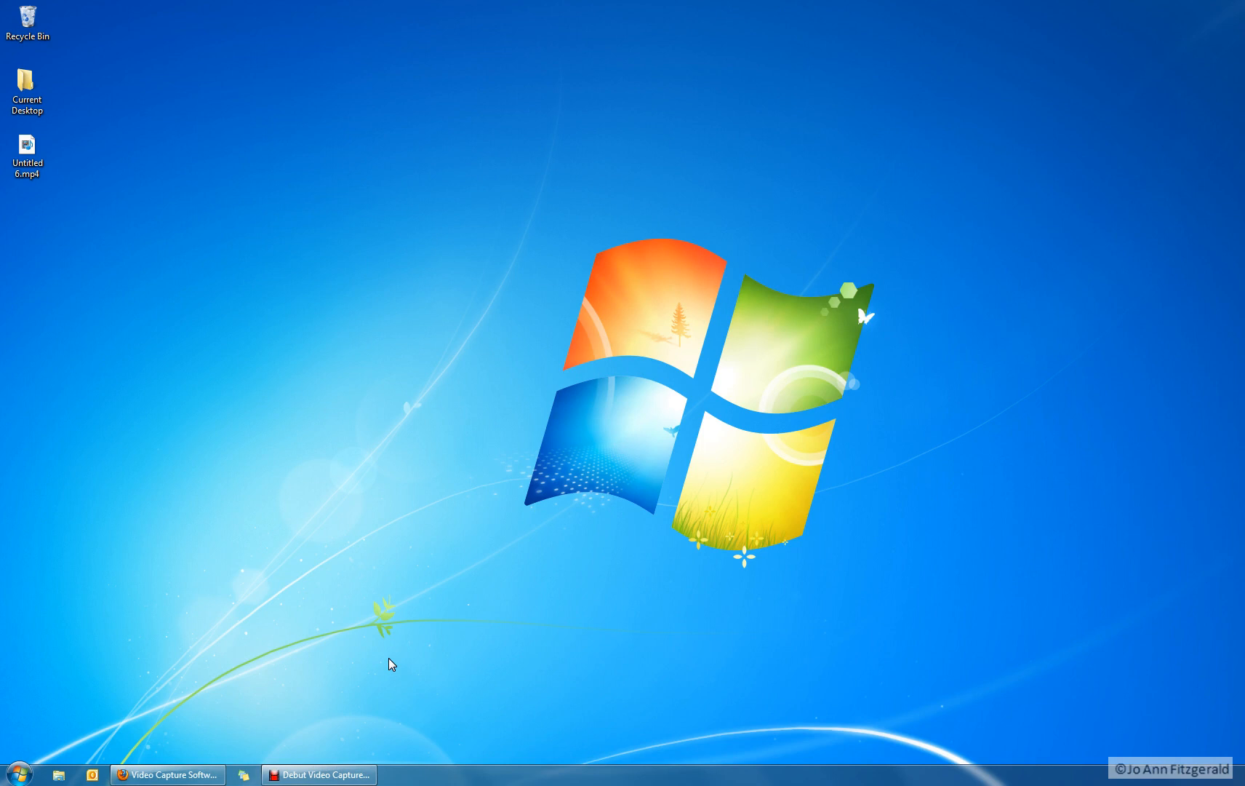
# Open WordPad and enter the sentence "This is a sentence that is very short." in the blank document
pyautogui.click(20, 774)
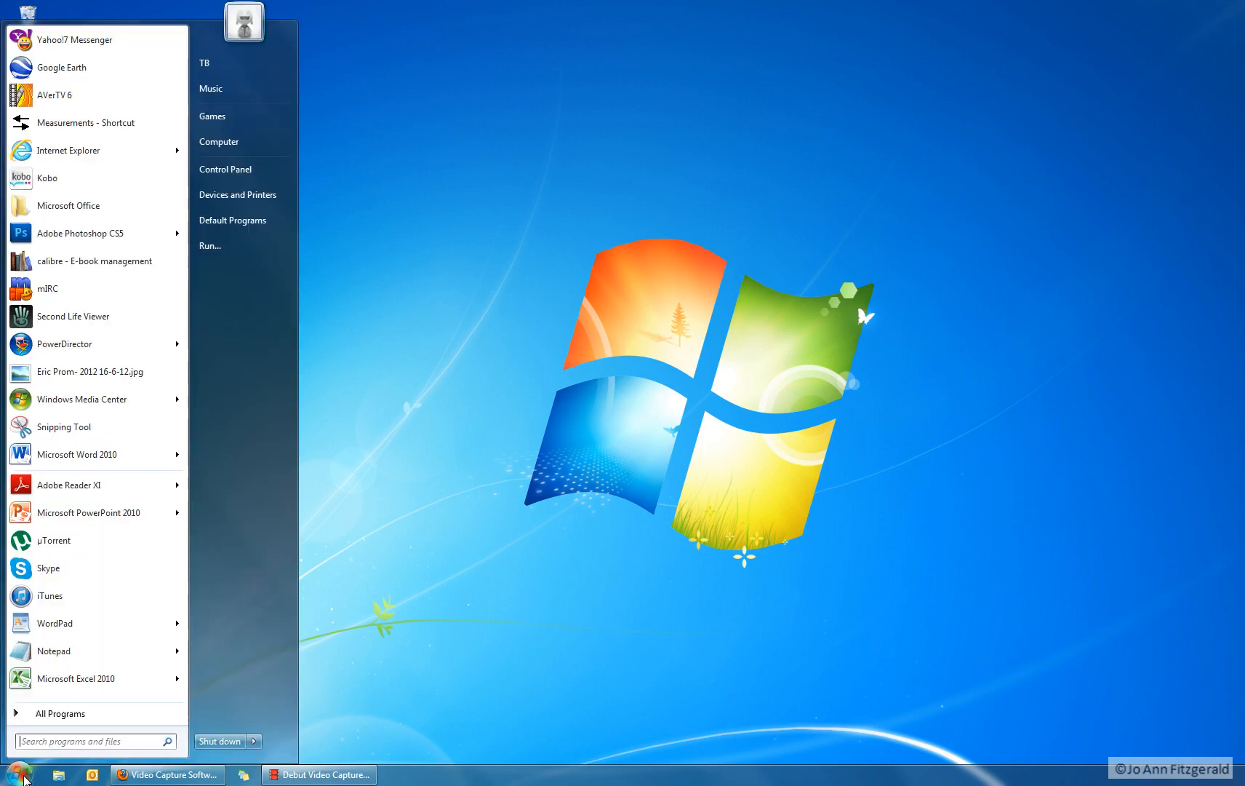
pyautogui.click(52, 714)
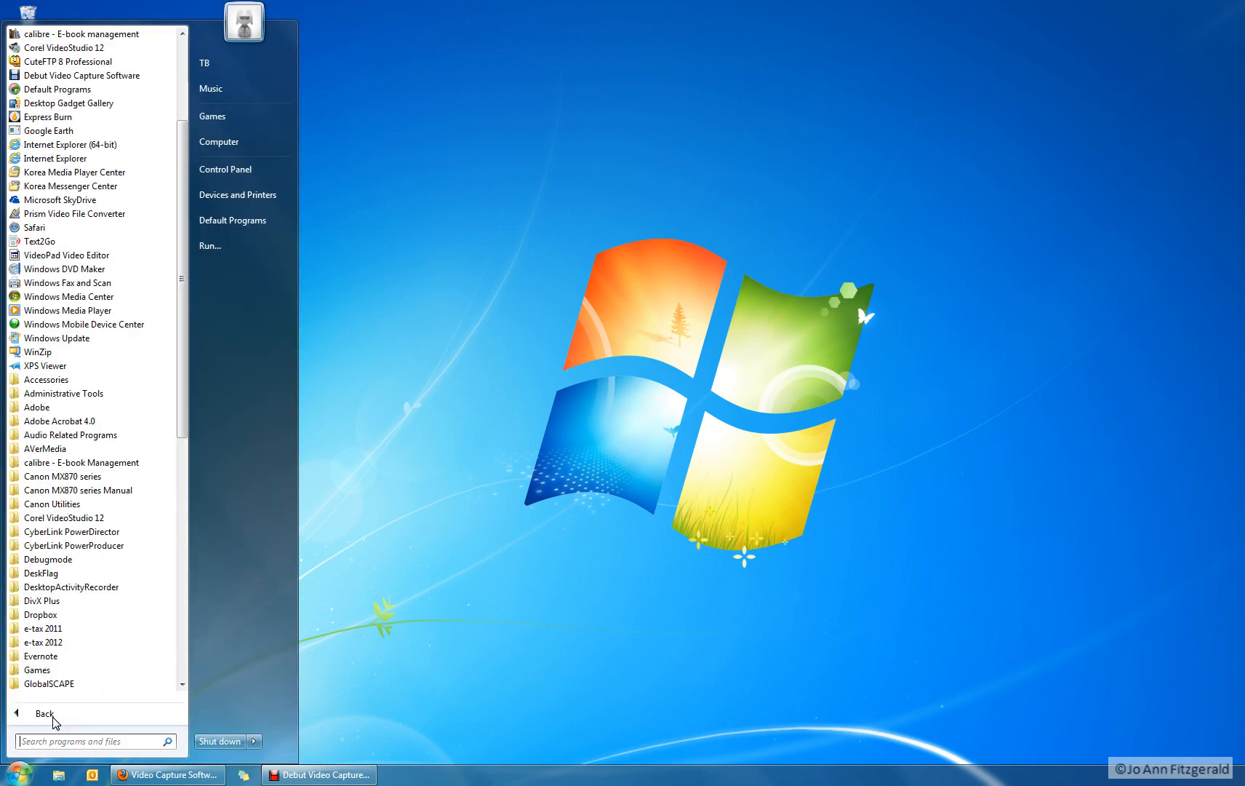
pyautogui.click(56, 380)
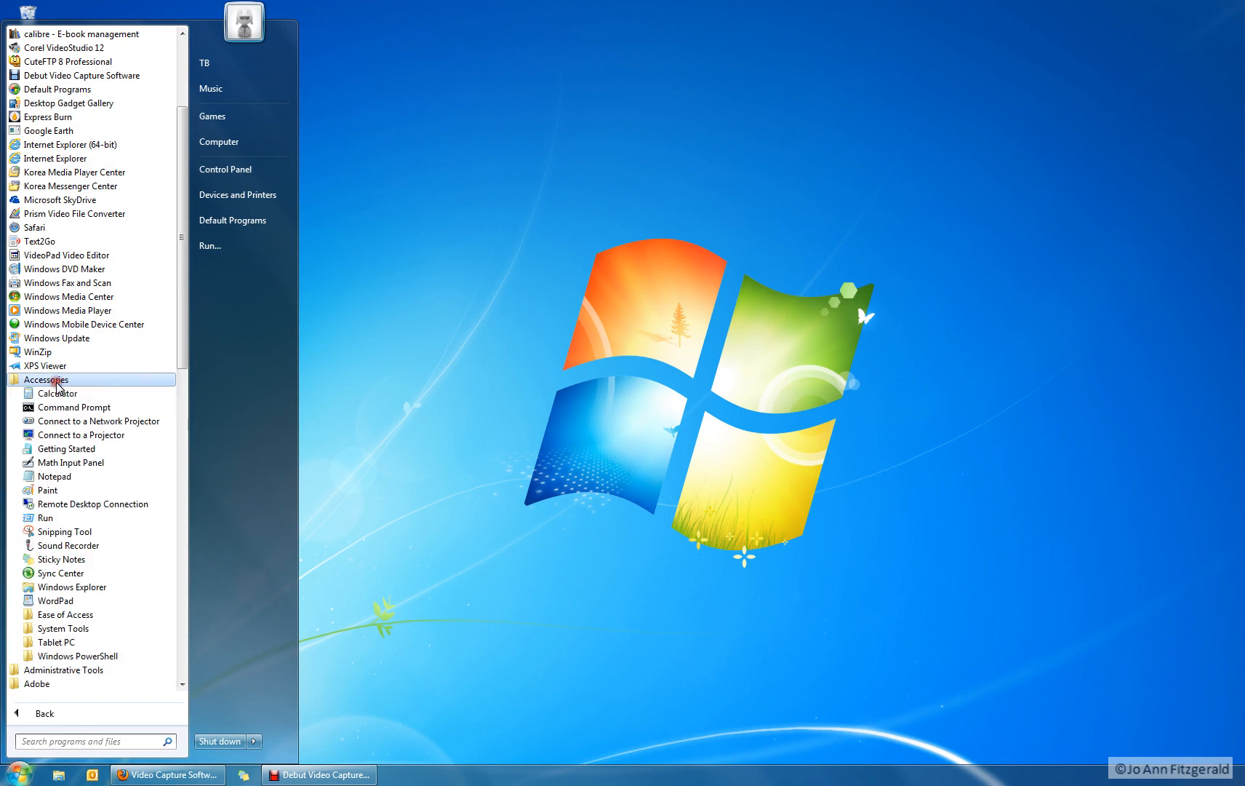
pyautogui.click(67, 604)
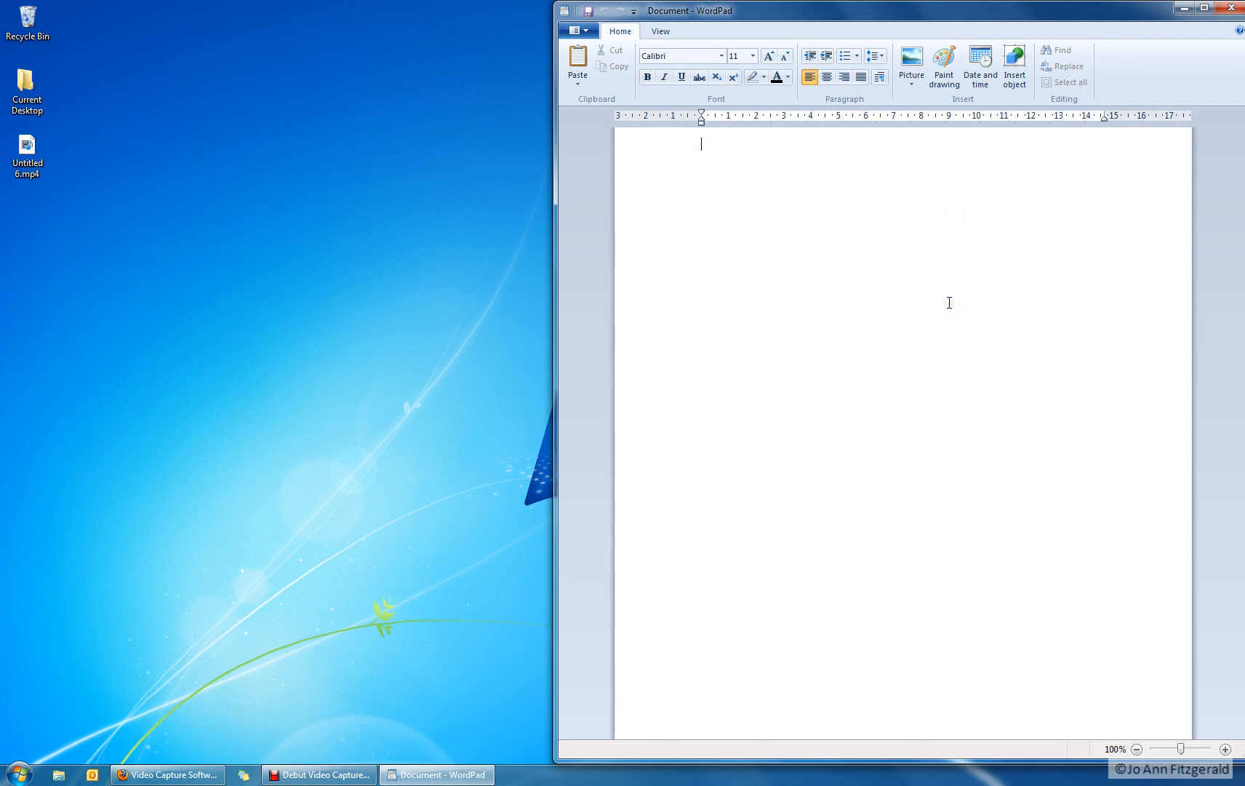
pyautogui.write('This is a sente')
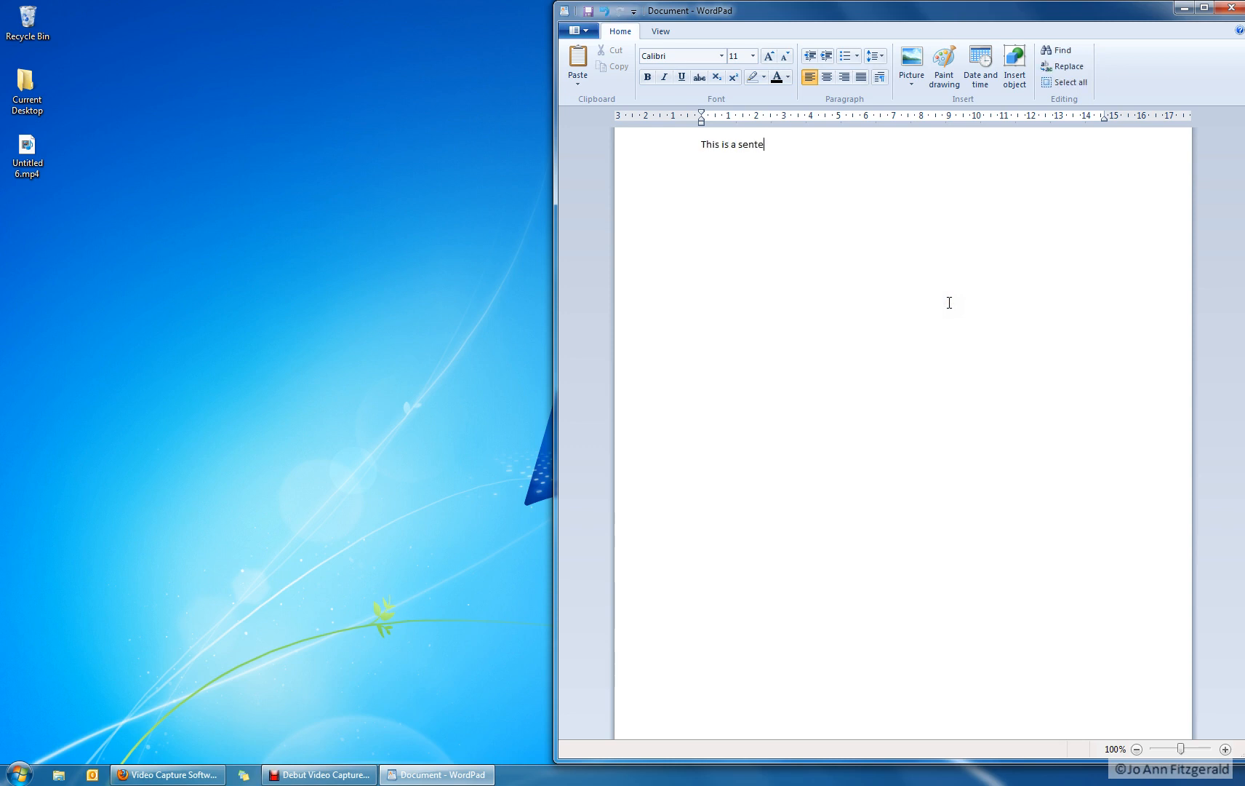
pyautogui.write('nce that is very short.')
# Change the font of the whole sentence to Script MT Bold
pyautogui.click(704, 145)
pyautogui.click(702, 145)
pyautogui.moveTo(702, 145); pyautogui.dragTo(866, 146)
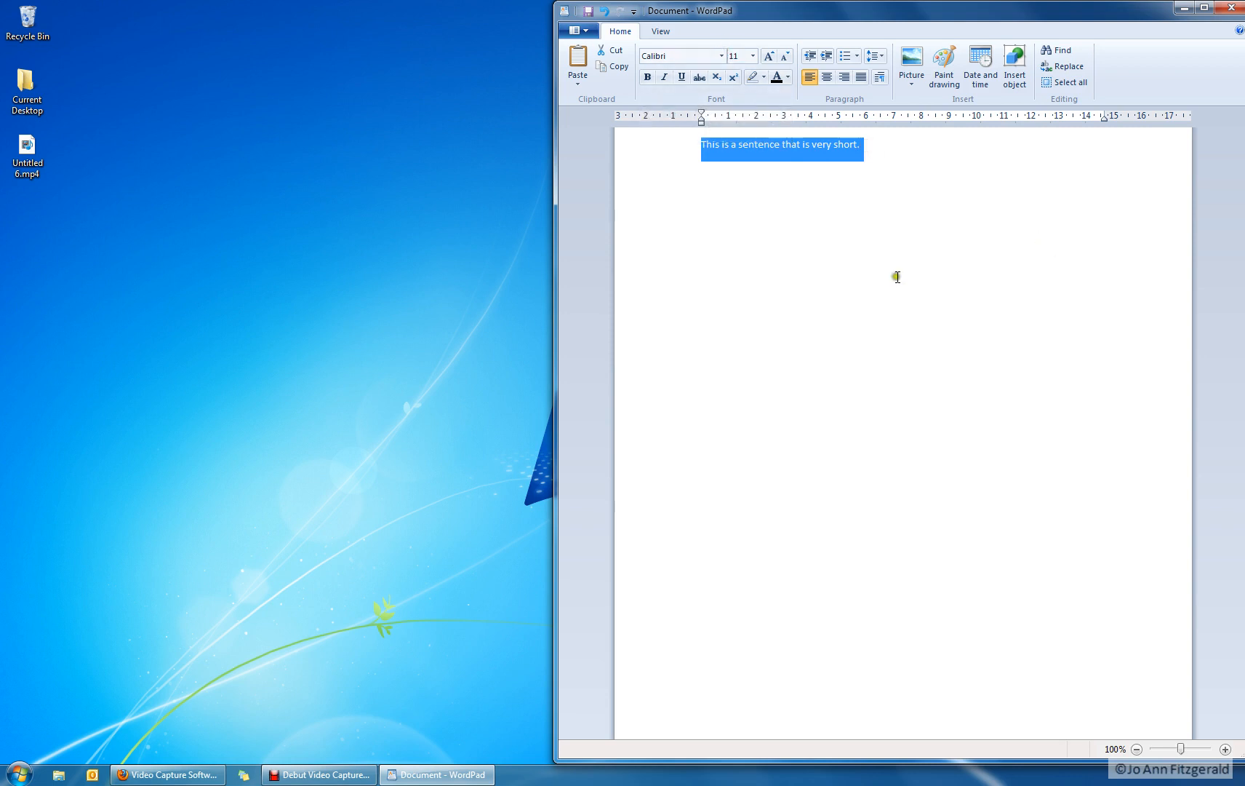
pyautogui.click(721, 56)
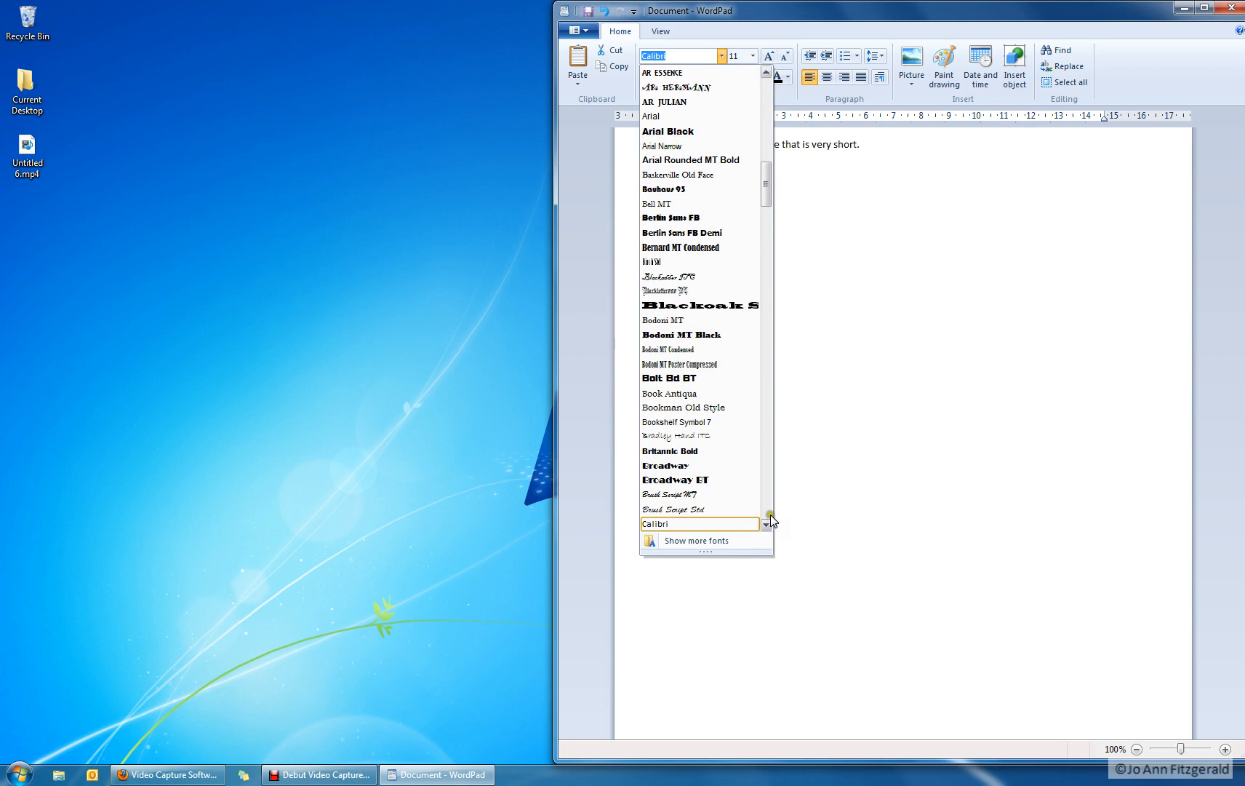
pyautogui.moveTo(770, 506); pyautogui.dragTo(768, 503)
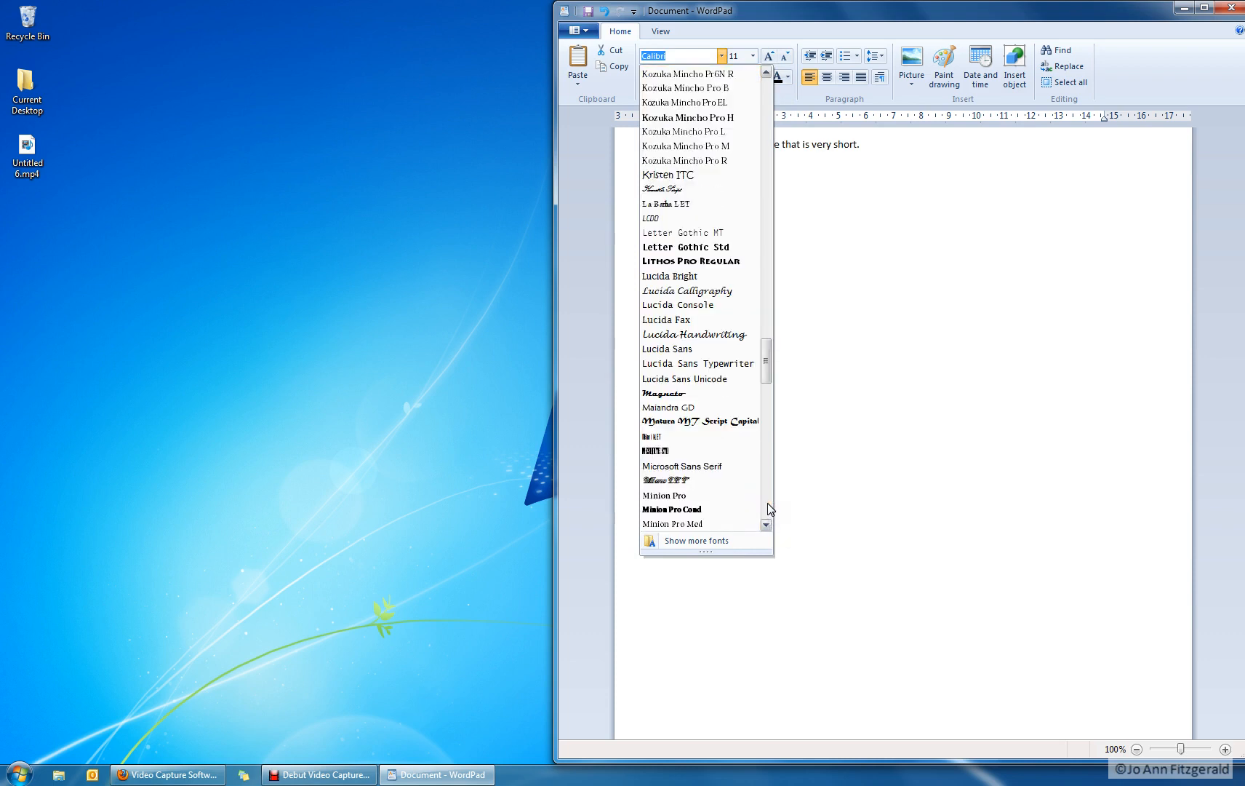
pyautogui.click(767, 502)
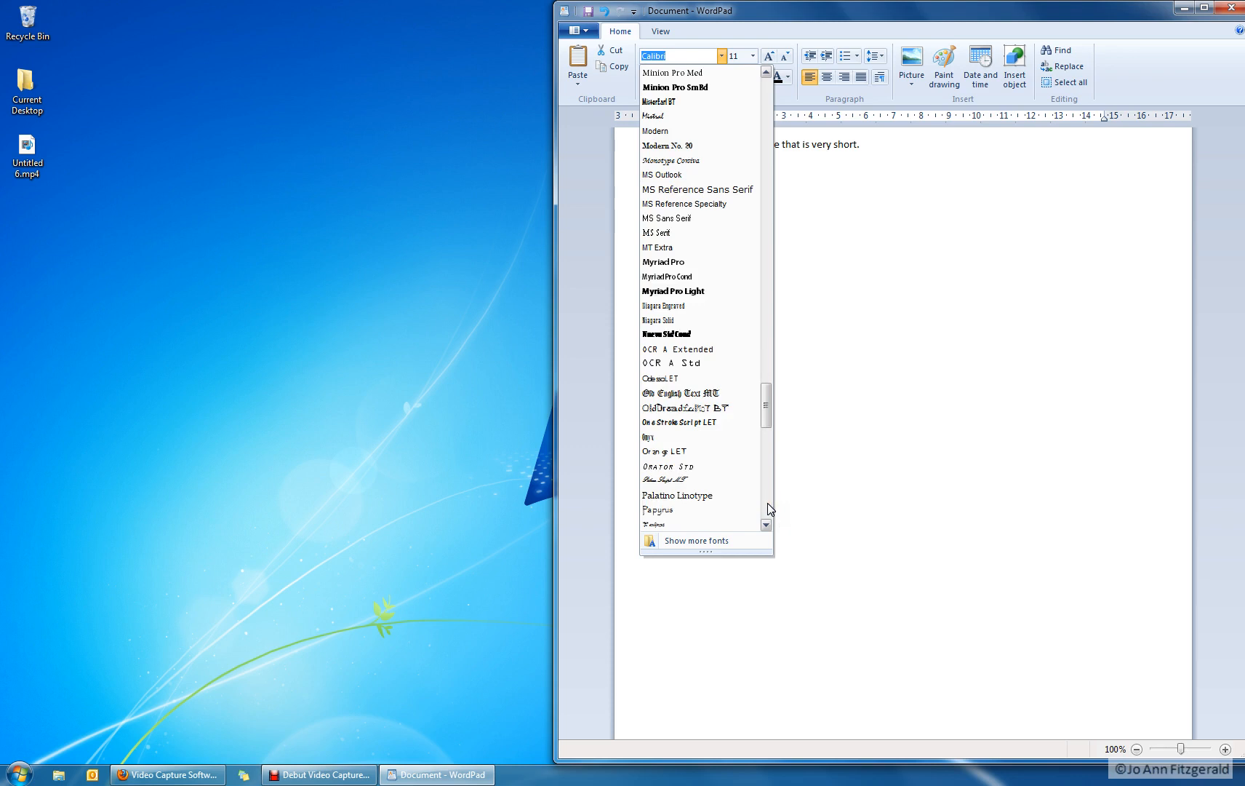
pyautogui.click(767, 502)
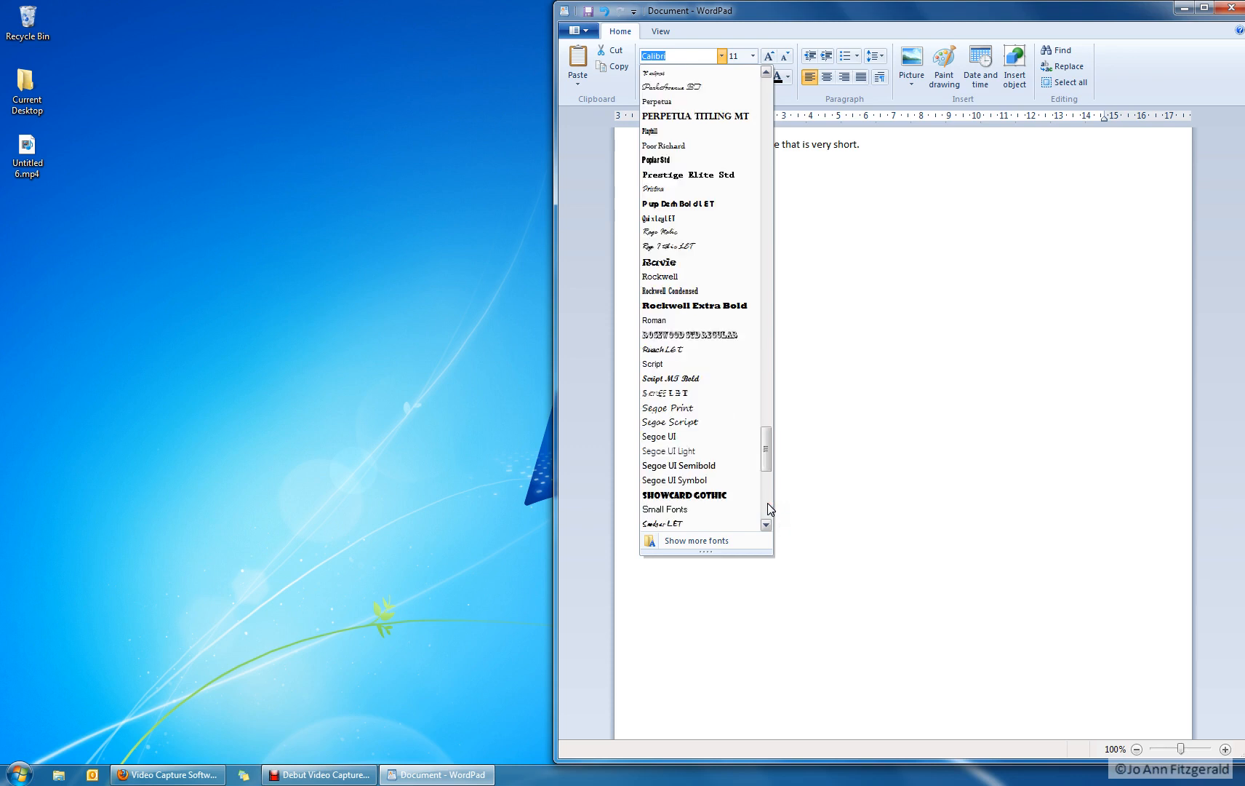
pyautogui.click(691, 384)
pyautogui.click(879, 175)
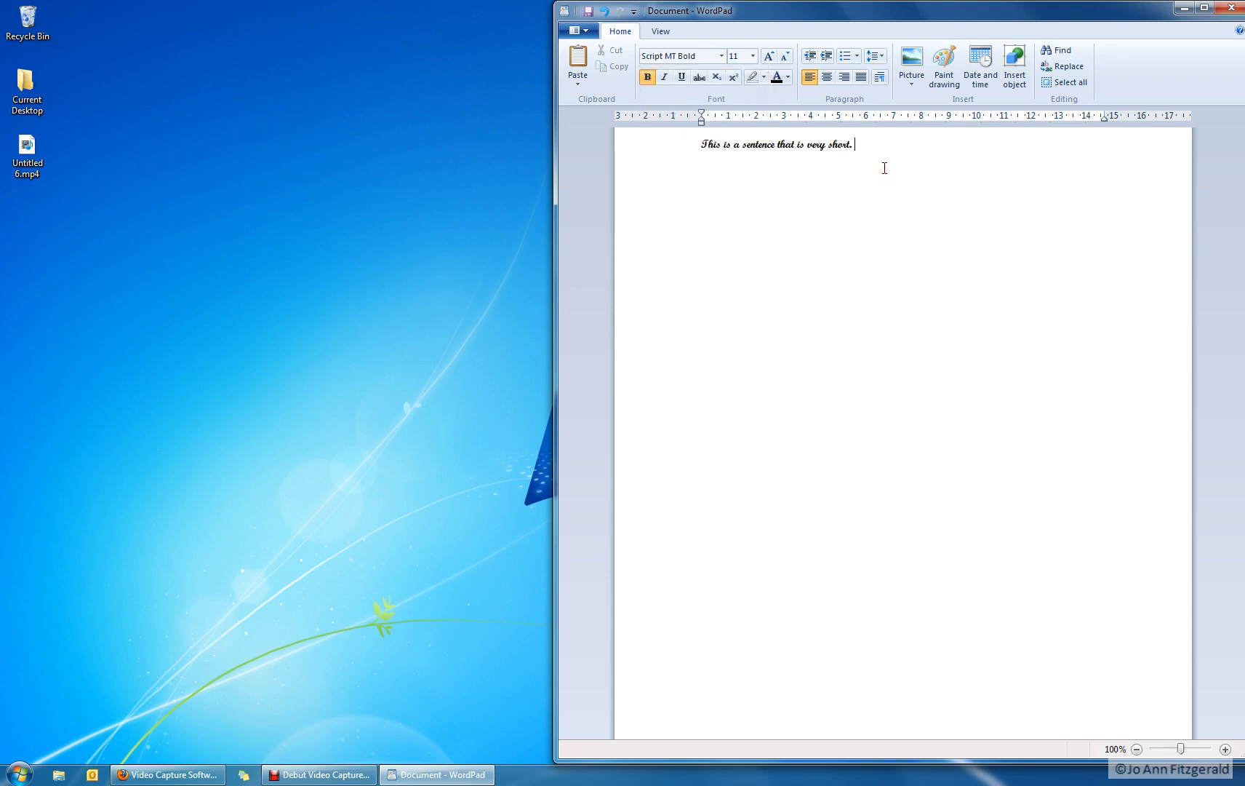
# Change the font of the word "short." at the end of the sentence to Times New Roman
pyautogui.click(856, 148)
pyautogui.click(829, 153)
pyautogui.click(691, 147)
pyautogui.click(850, 142)
pyautogui.moveTo(829, 143); pyautogui.dragTo(859, 147)
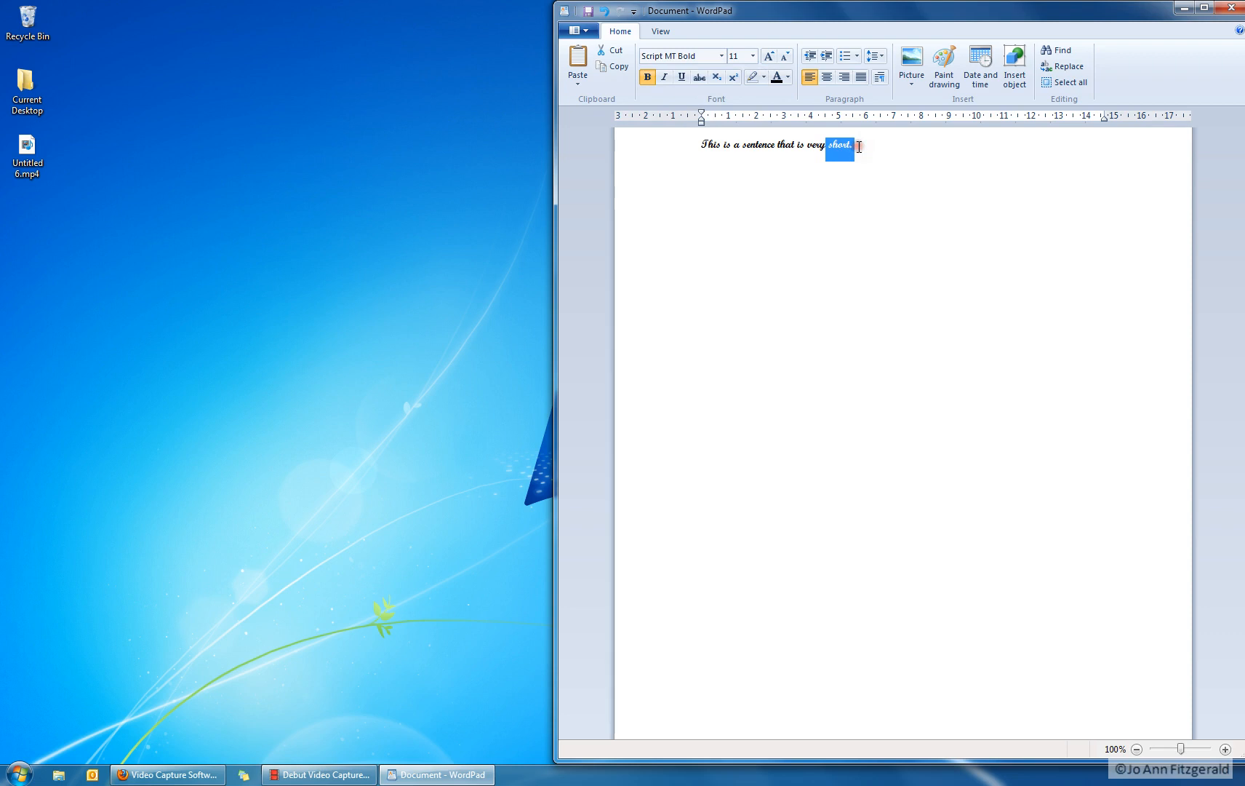
pyautogui.click(722, 56)
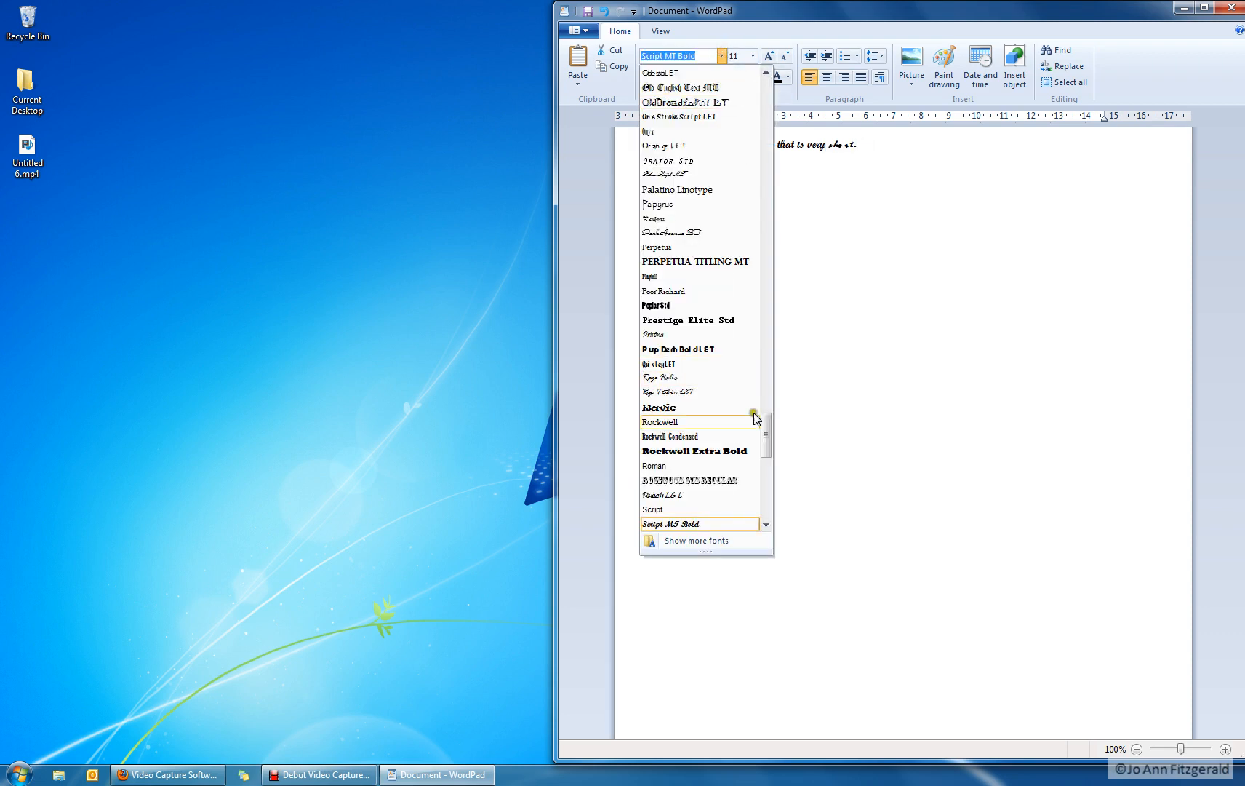
pyautogui.moveTo(764, 441); pyautogui.dragTo(772, 490)
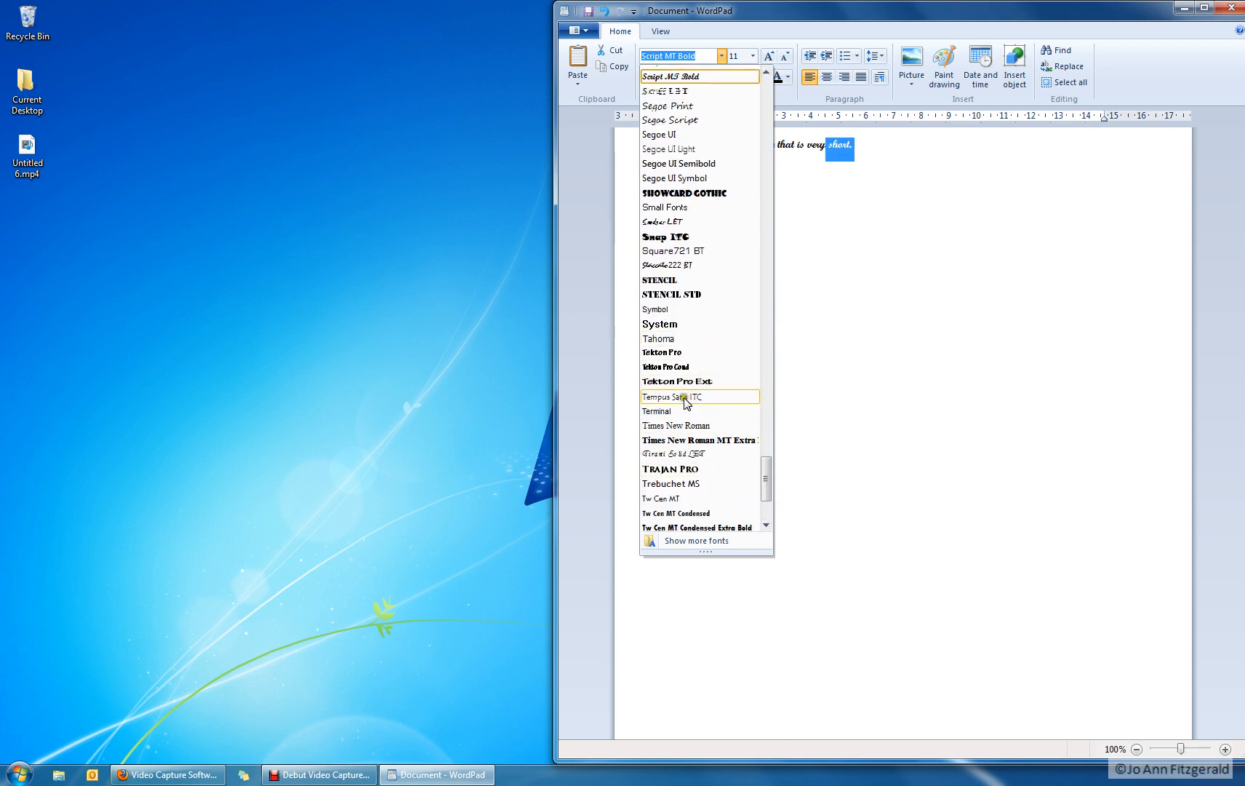
pyautogui.click(678, 425)
pyautogui.click(914, 167)
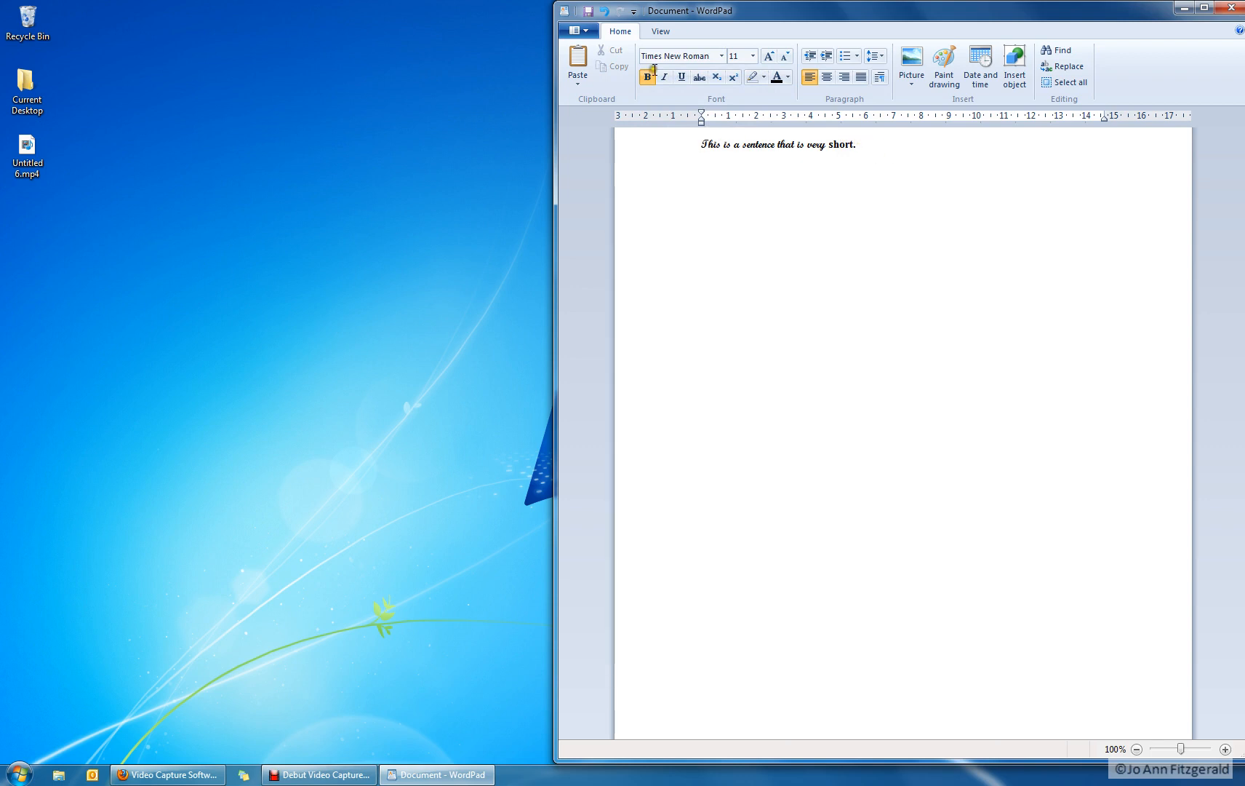
# Remove the bold formatting from the whole sentence
pyautogui.click(703, 142)
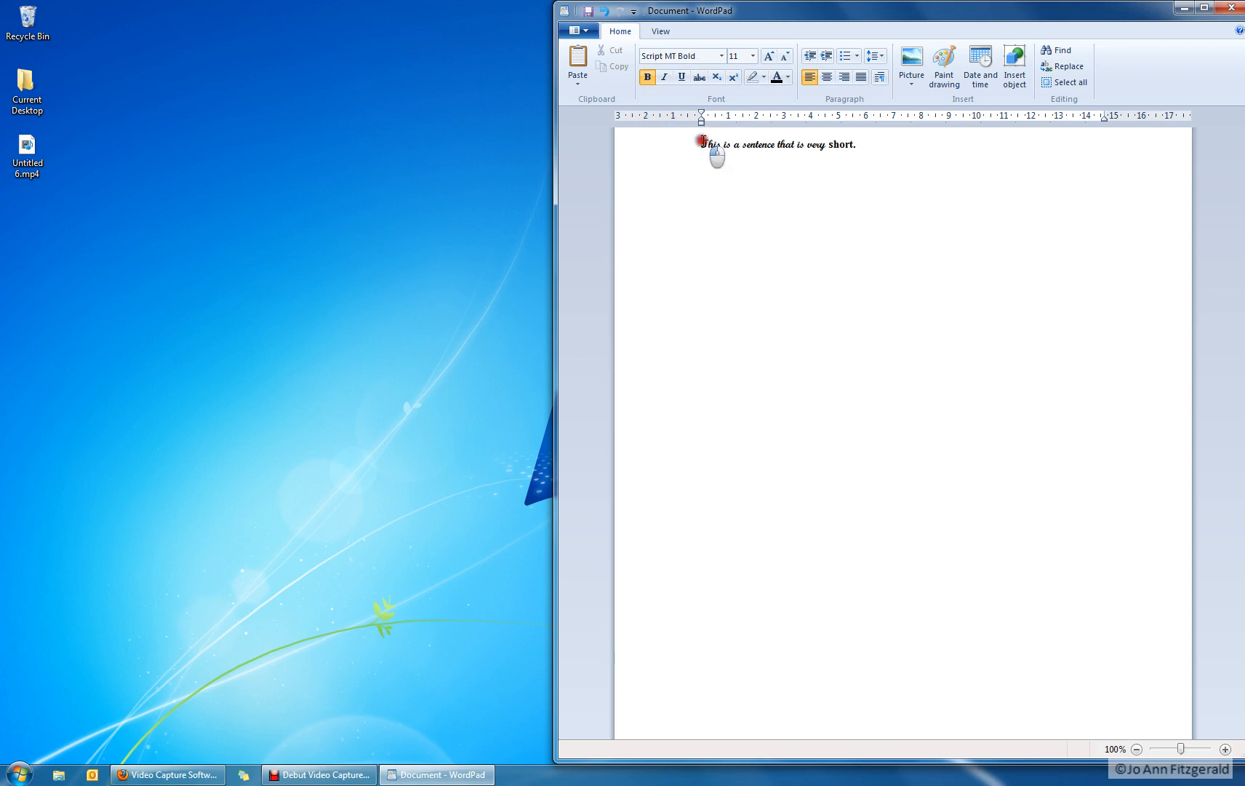
pyautogui.moveTo(702, 142); pyautogui.dragTo(869, 137)
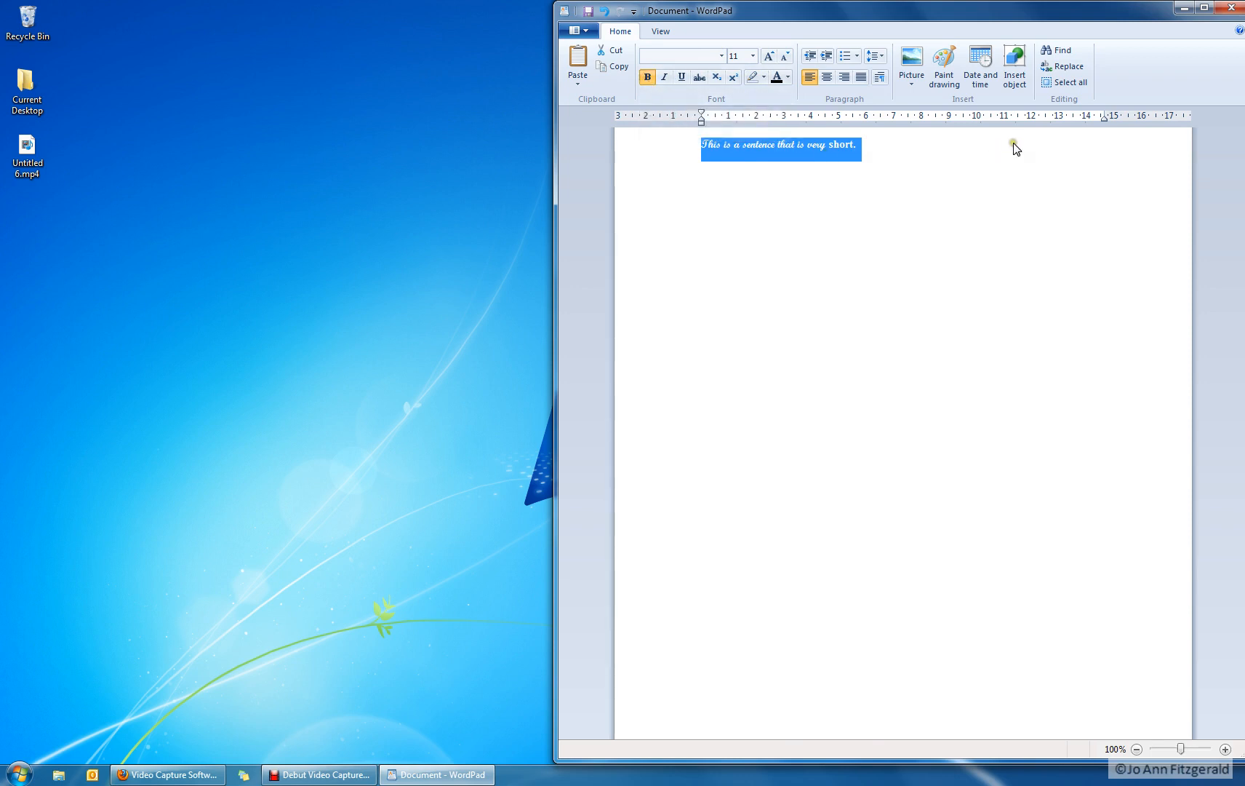
pyautogui.click(648, 76)
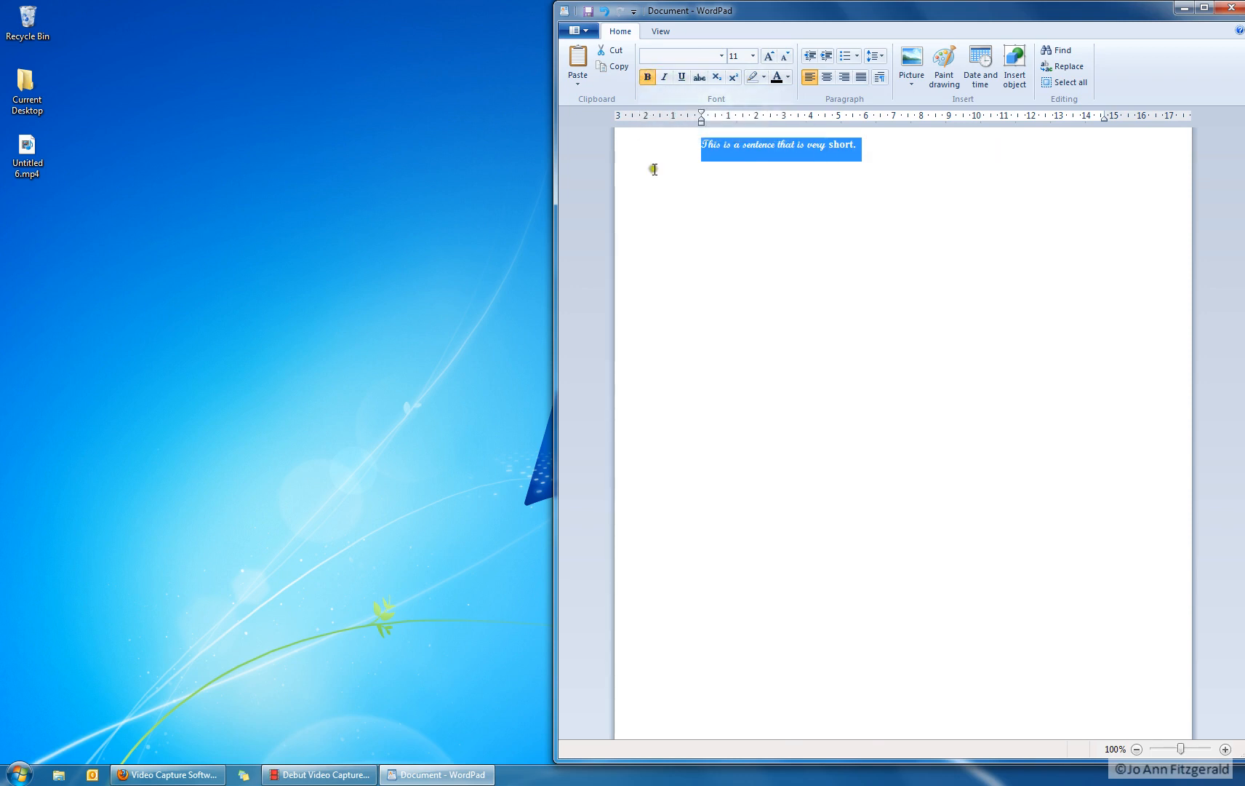
pyautogui.click(648, 76)
pyautogui.click(905, 149)
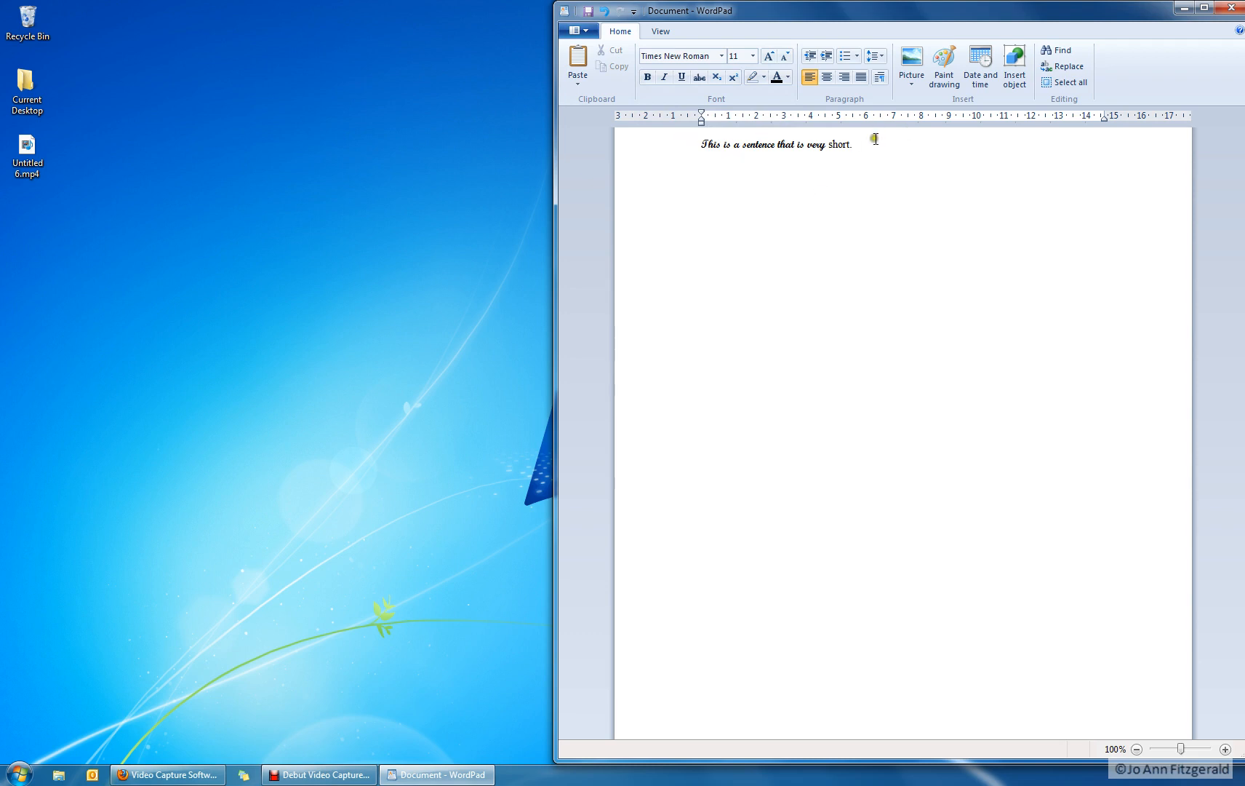
# Underline the word "short." at the end of the sentence
pyautogui.click(697, 333)
pyautogui.click(862, 144)
pyautogui.click(826, 145)
pyautogui.click(830, 145)
pyautogui.moveTo(830, 144); pyautogui.dragTo(853, 142)
pyautogui.click(685, 77)
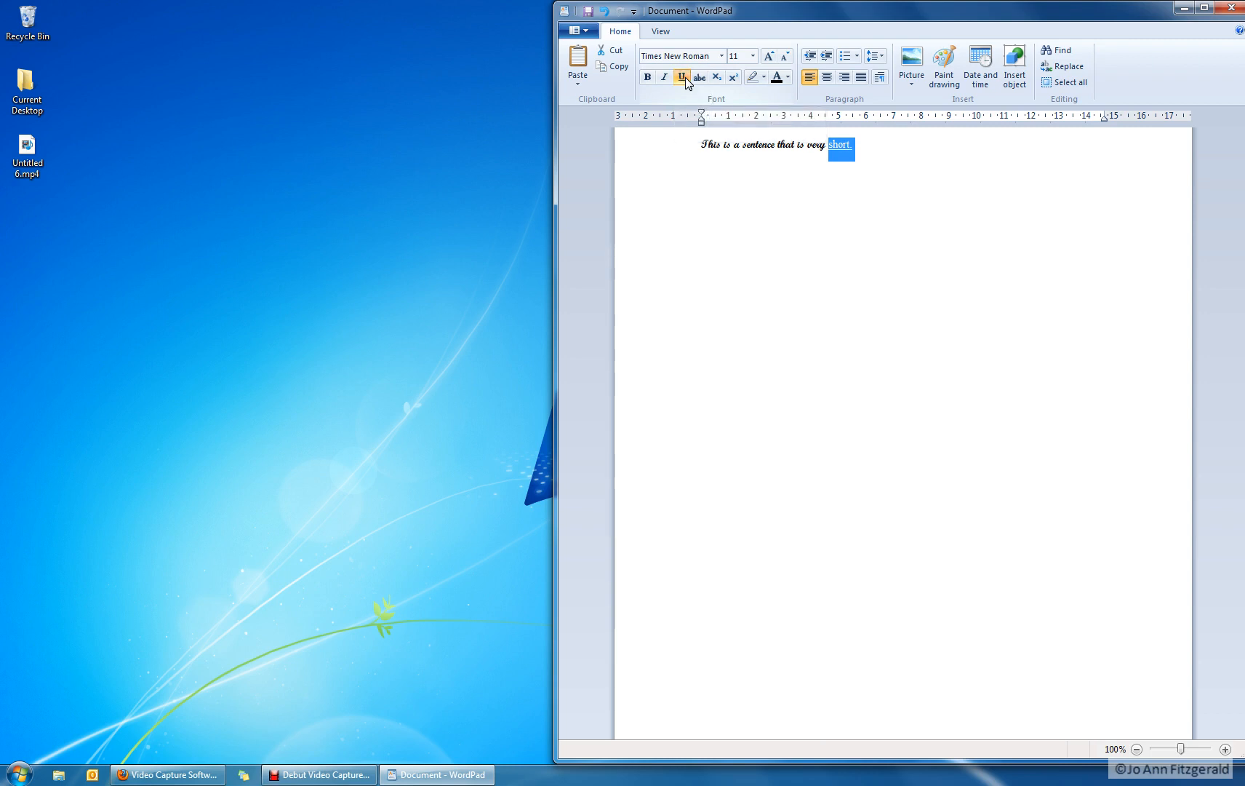
pyautogui.click(875, 148)
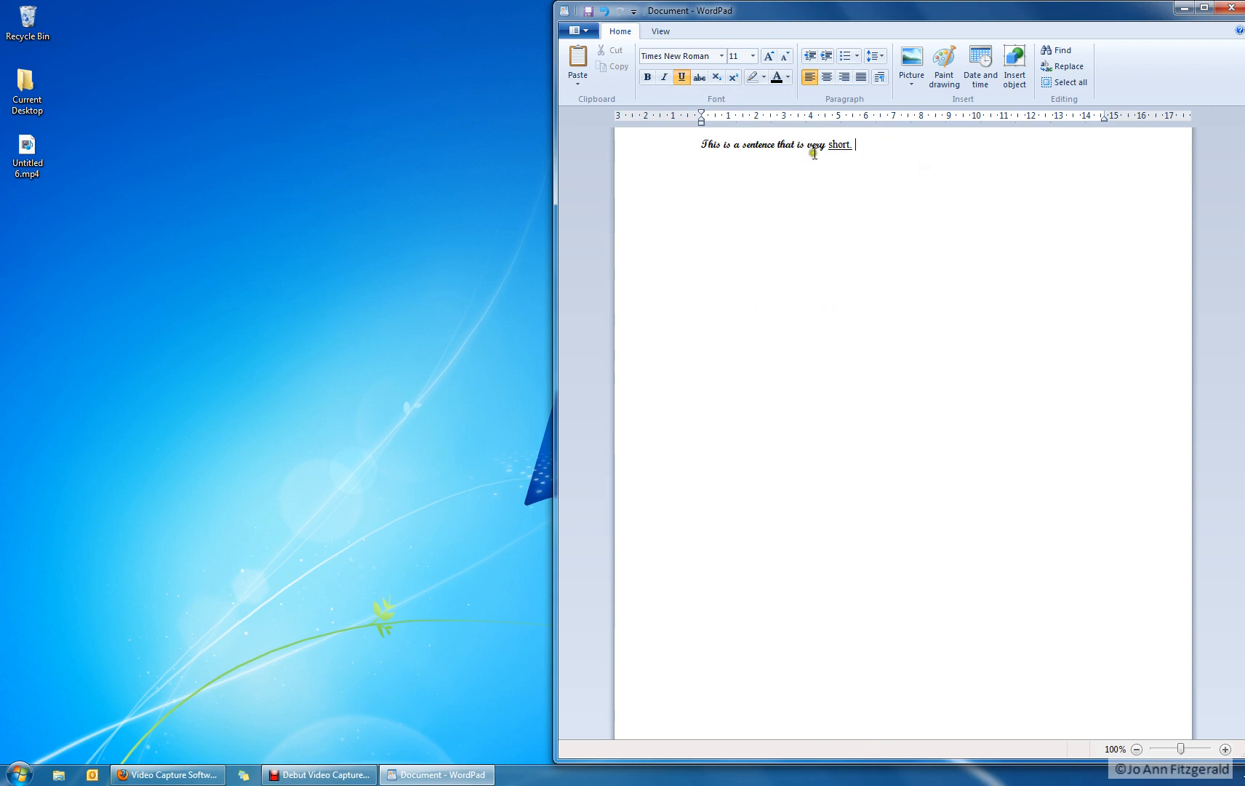
# Try centre and right alignment on the sentence and return it to left alignment
pyautogui.click(827, 77)
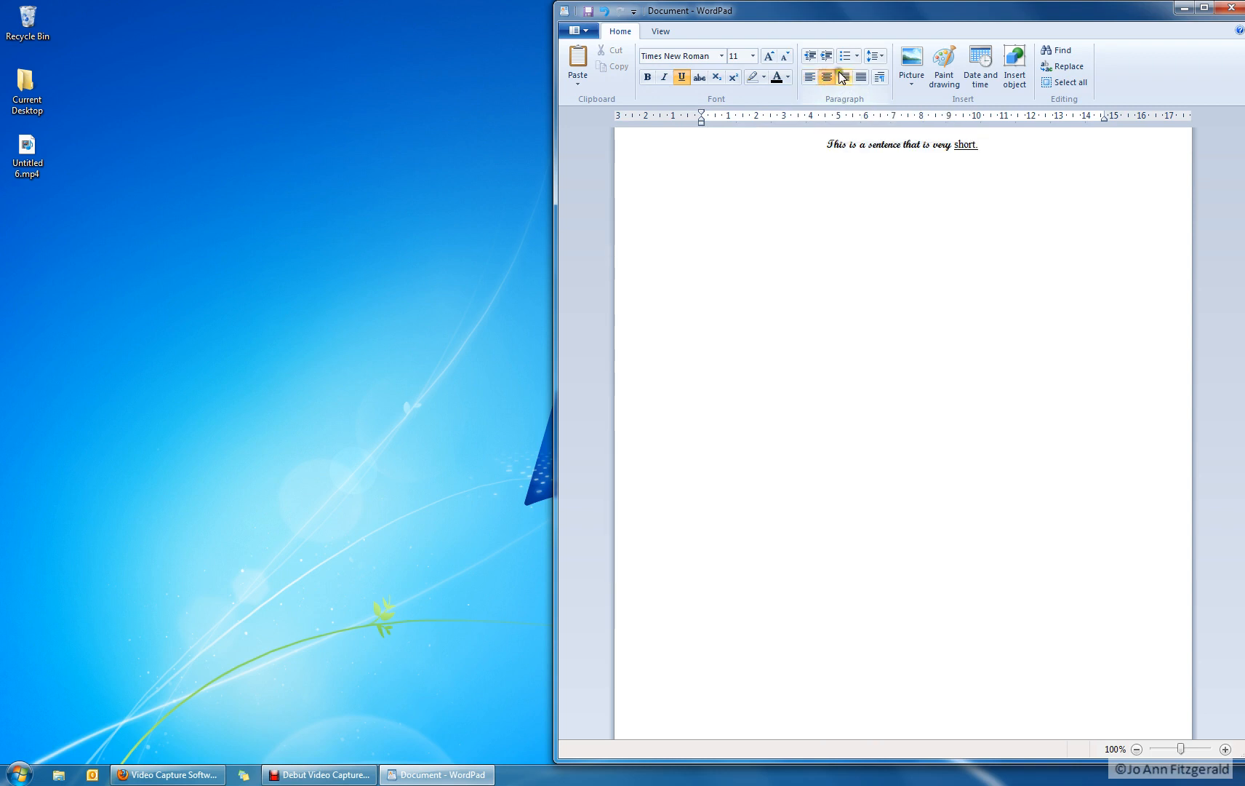
pyautogui.click(842, 77)
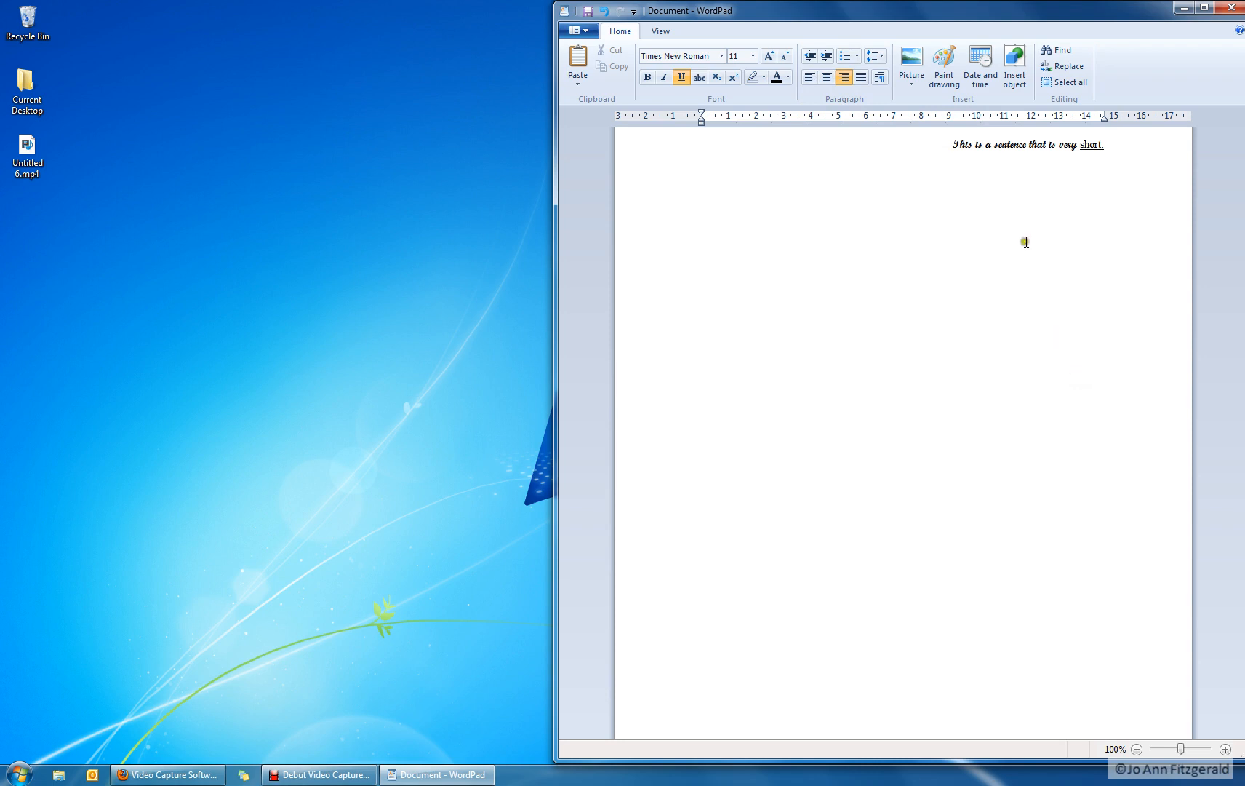
pyautogui.click(811, 79)
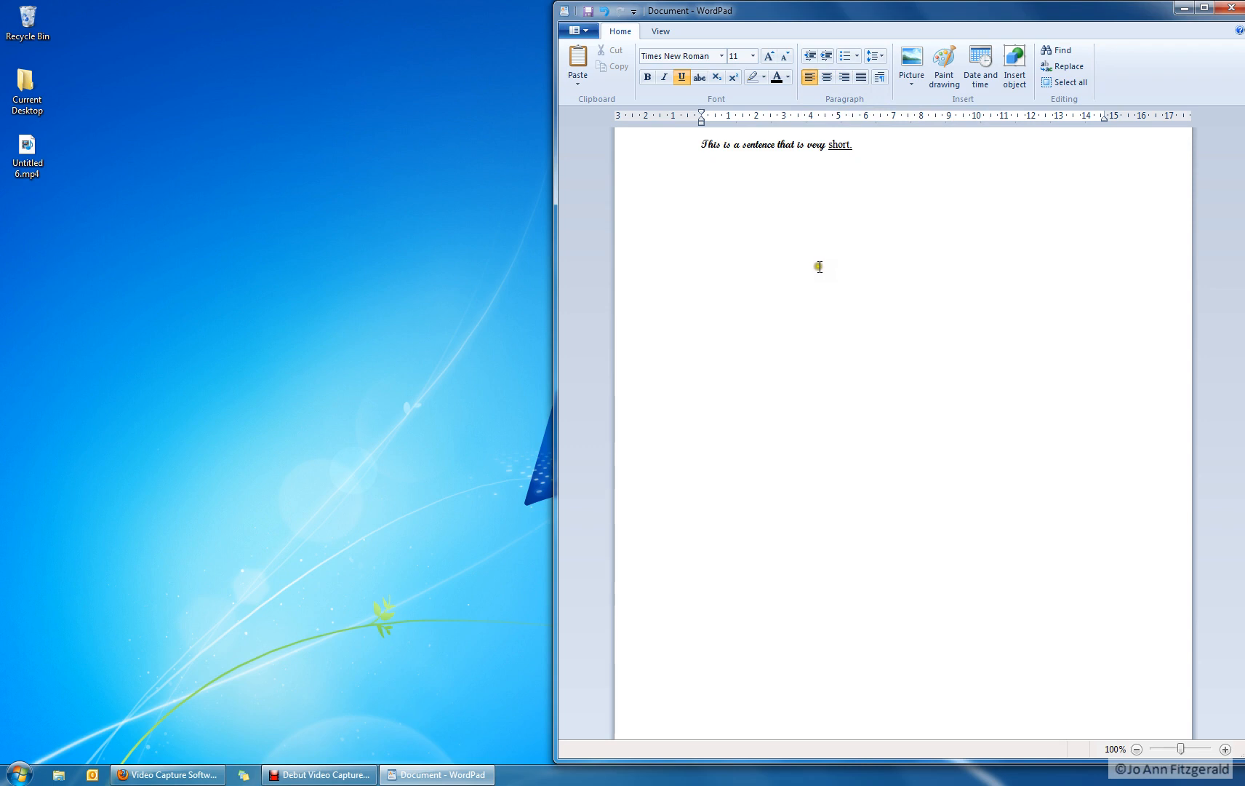
# Increase the sentence's indent by one level and decrease it again
pyautogui.click(826, 56)
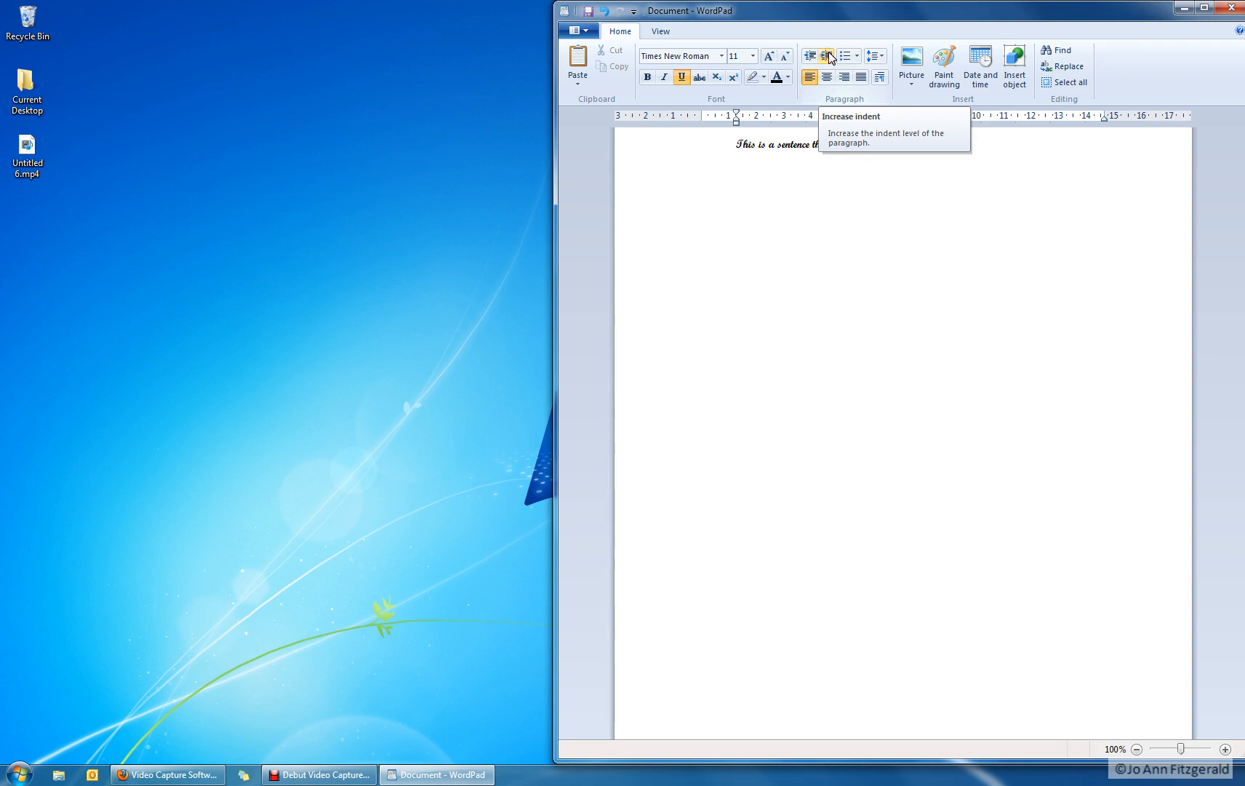
pyautogui.click(809, 57)
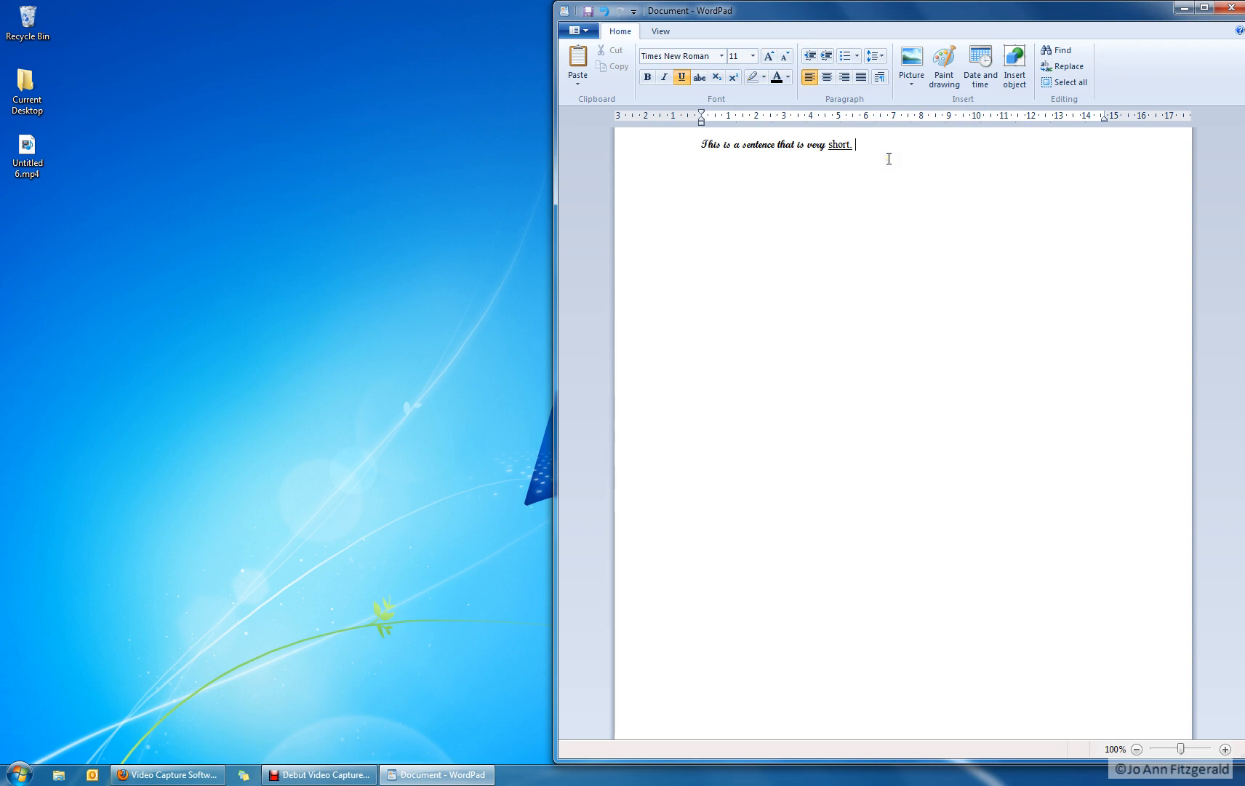
# Insert the picture Jellyfish.jpg from the Sample Pictures folder in Public Pictures on a new line below the sentence
pyautogui.click(866, 150)
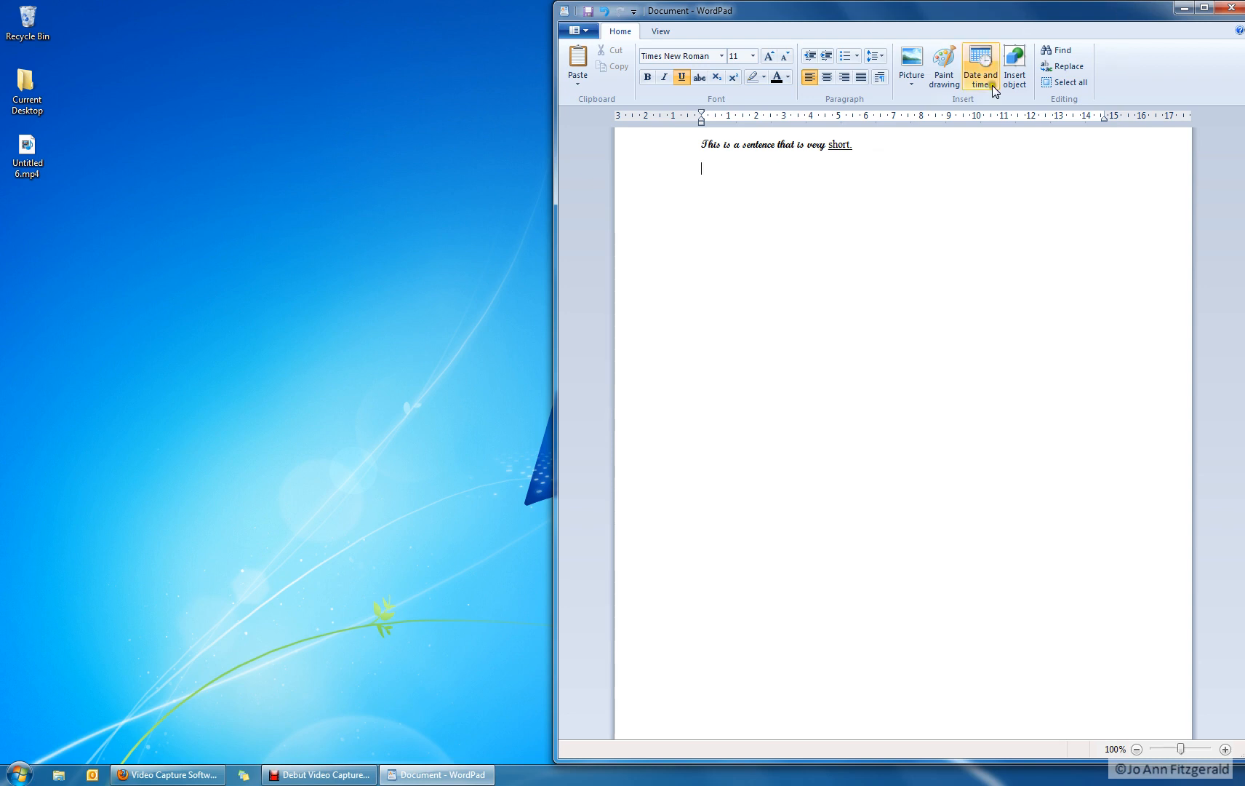
pyautogui.click(913, 58)
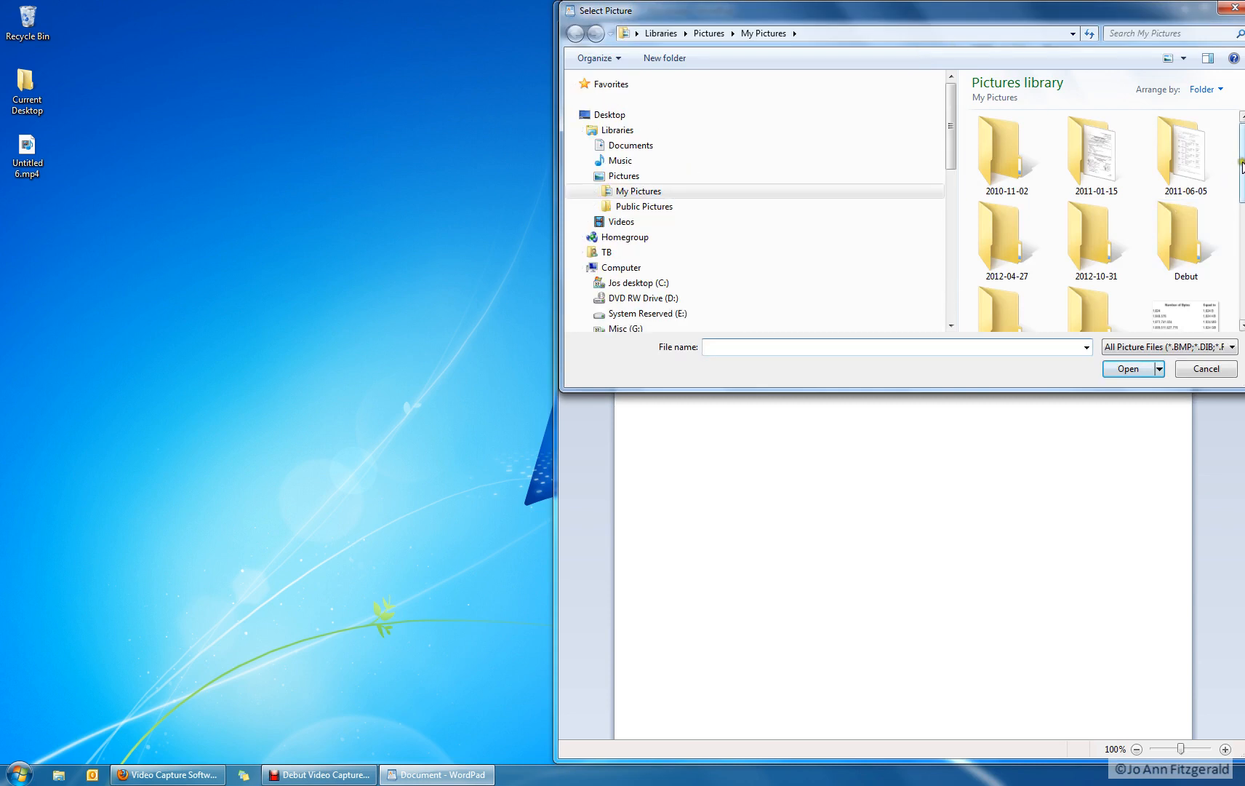
pyautogui.scroll(-6, 1237, 173)
pyautogui.scroll(6, 1231, 306)
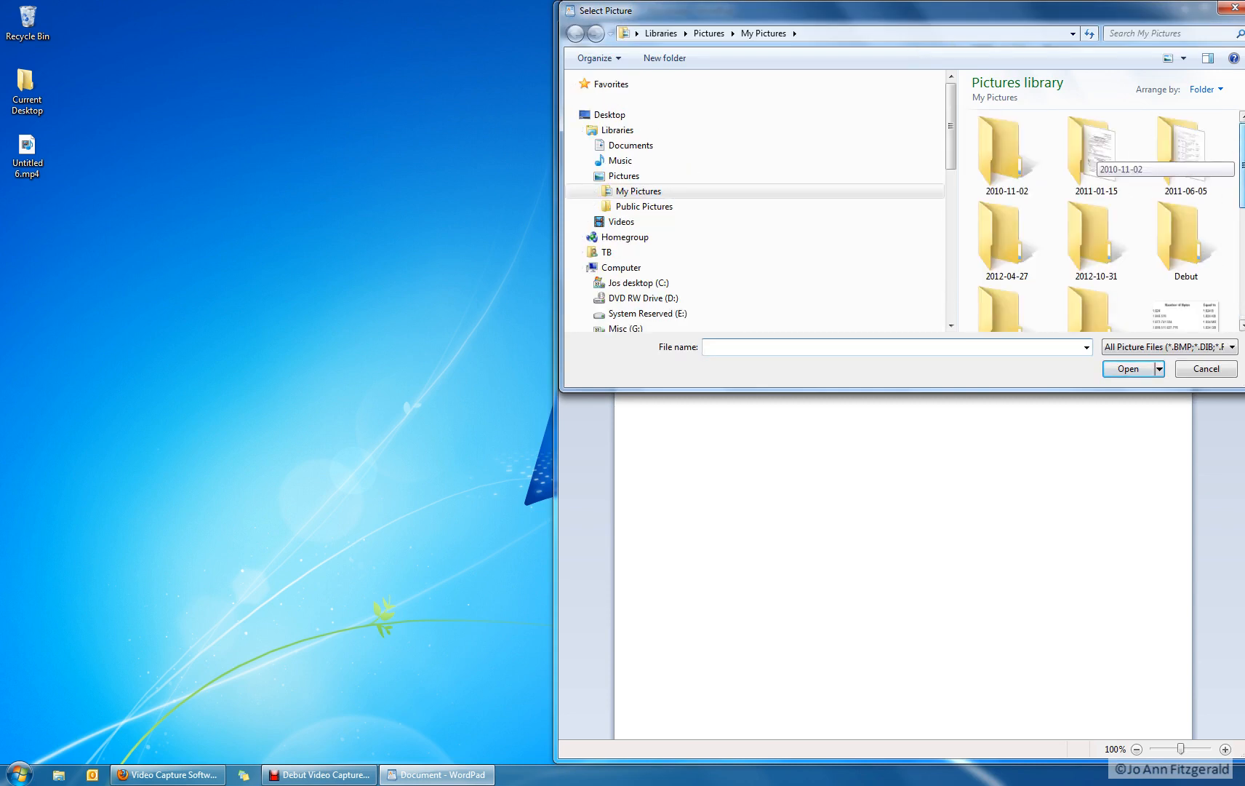
pyautogui.scroll(-6, 1232, 305)
pyautogui.scroll(6, 1232, 313)
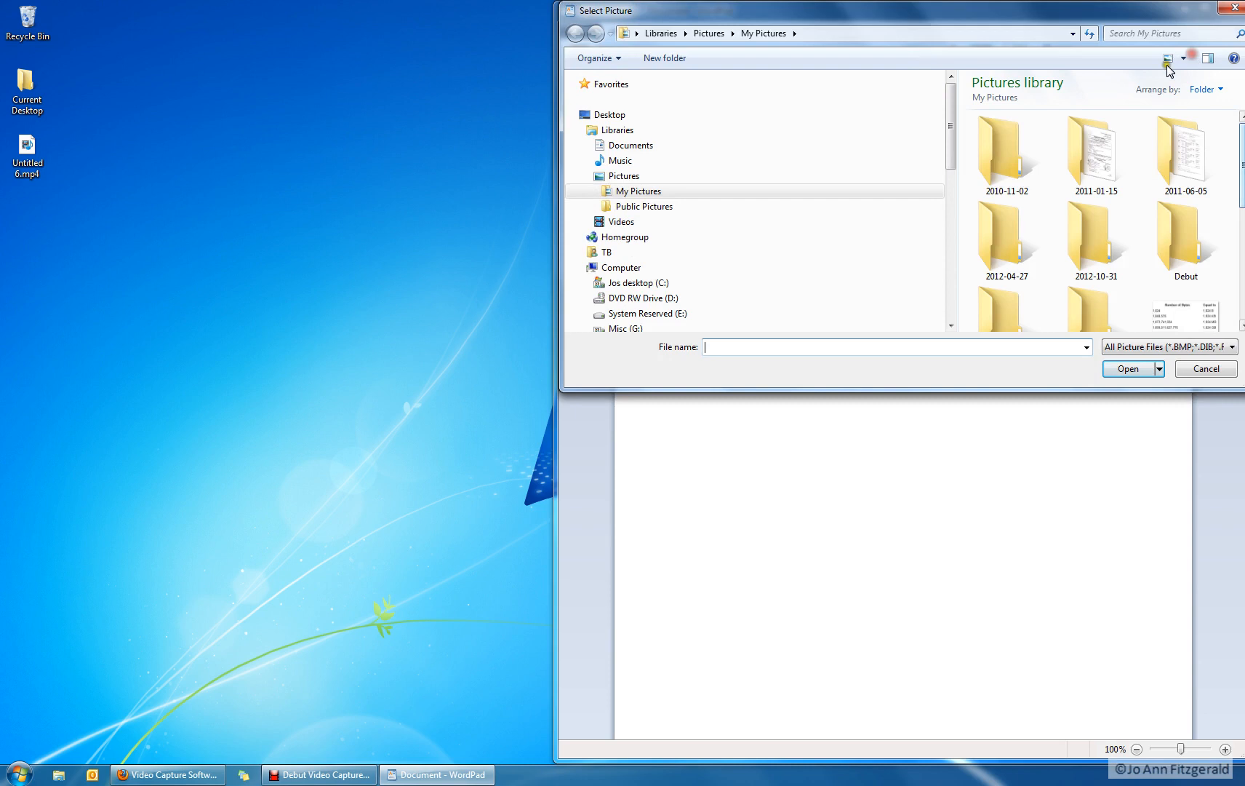
pyautogui.click(657, 207)
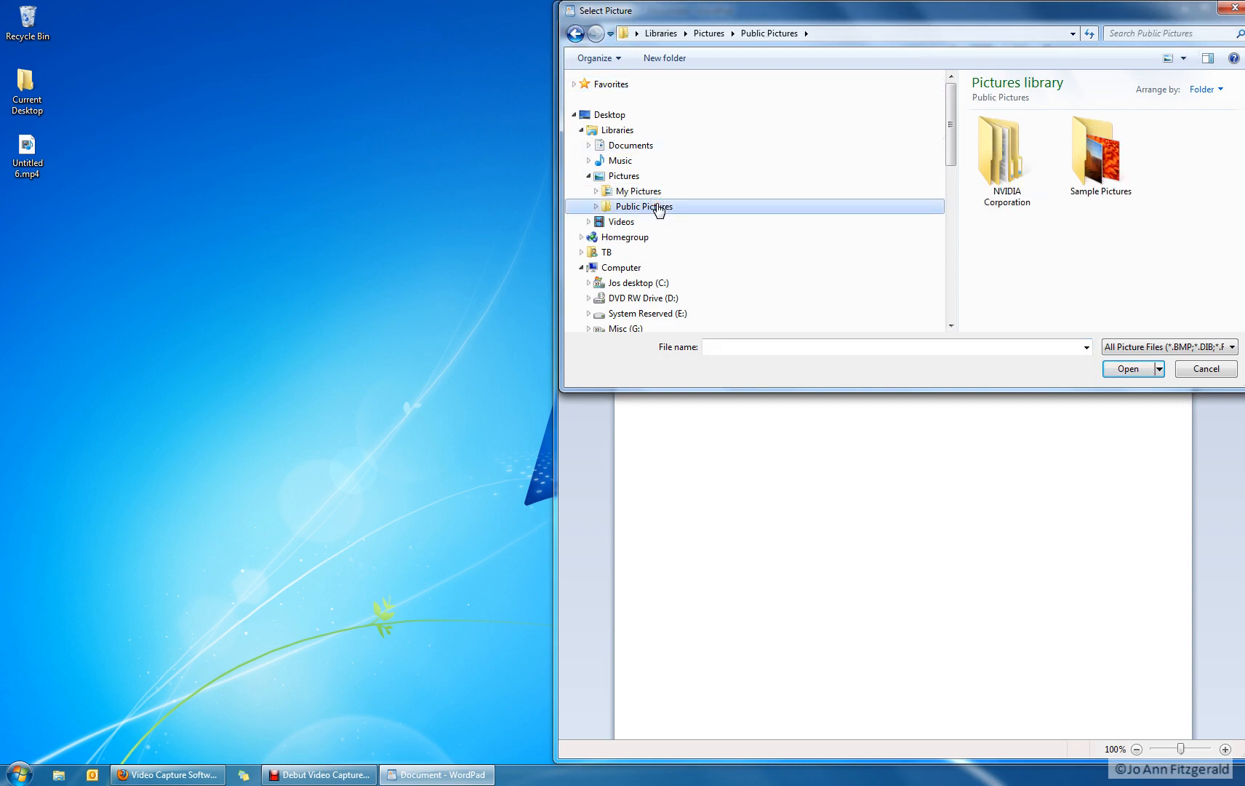
pyautogui.doubleClick(1105, 162)
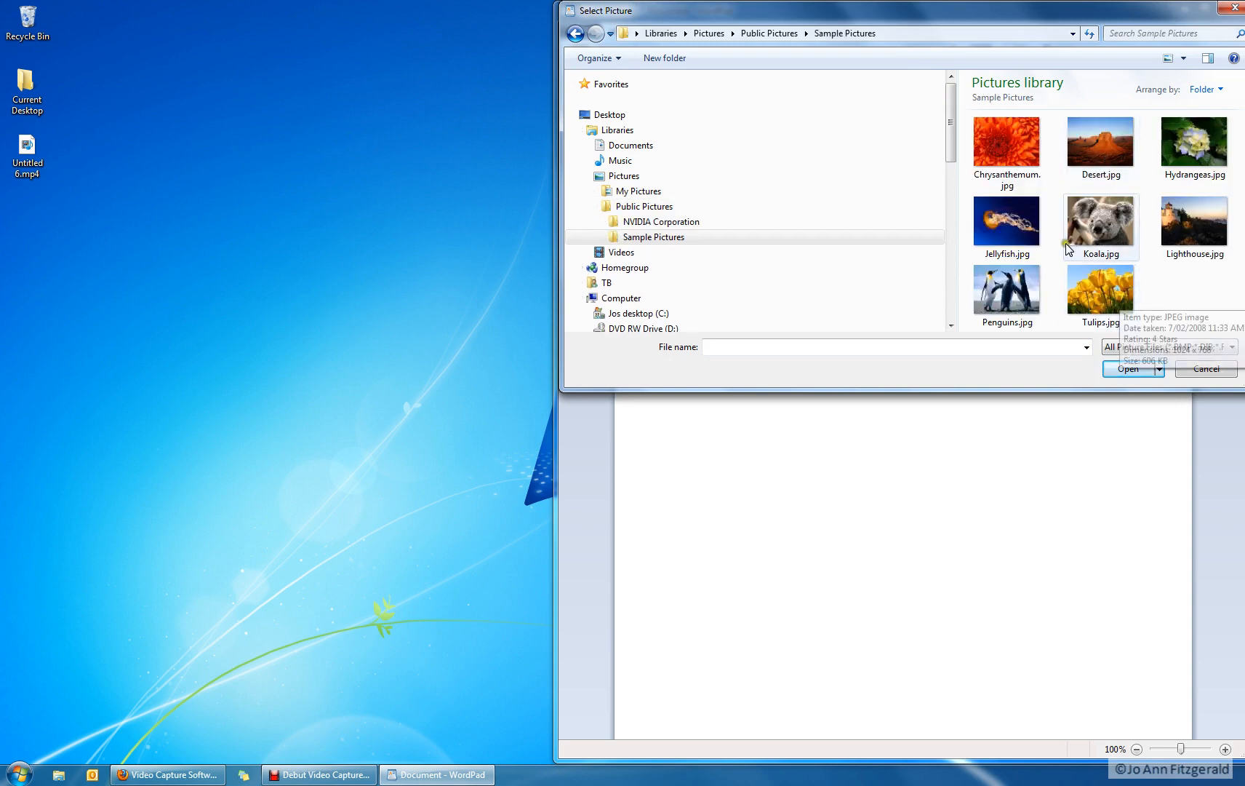
pyautogui.click(1032, 245)
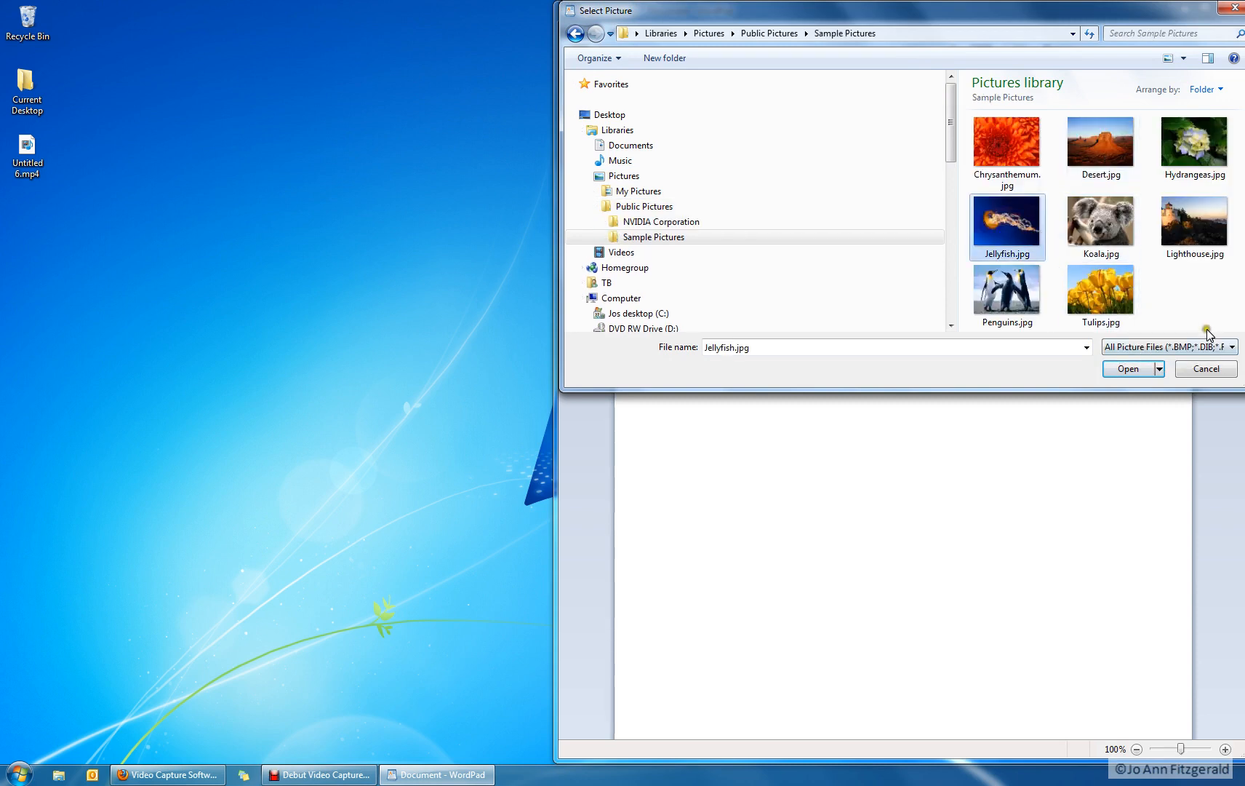
pyautogui.click(1128, 368)
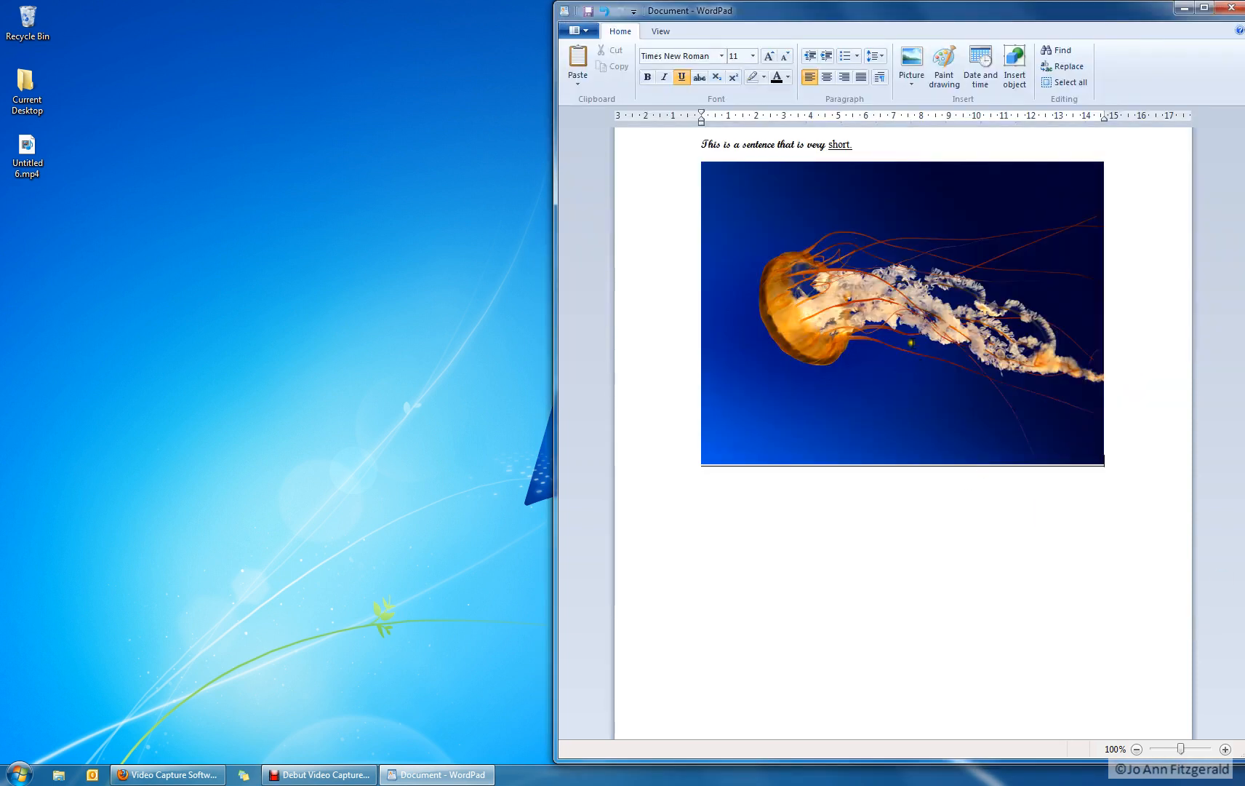
# Shrink the jellyfish picture to about 8 cm wide and enlarge it again to about 14 cm wide by 9 cm high
pyautogui.click(879, 280)
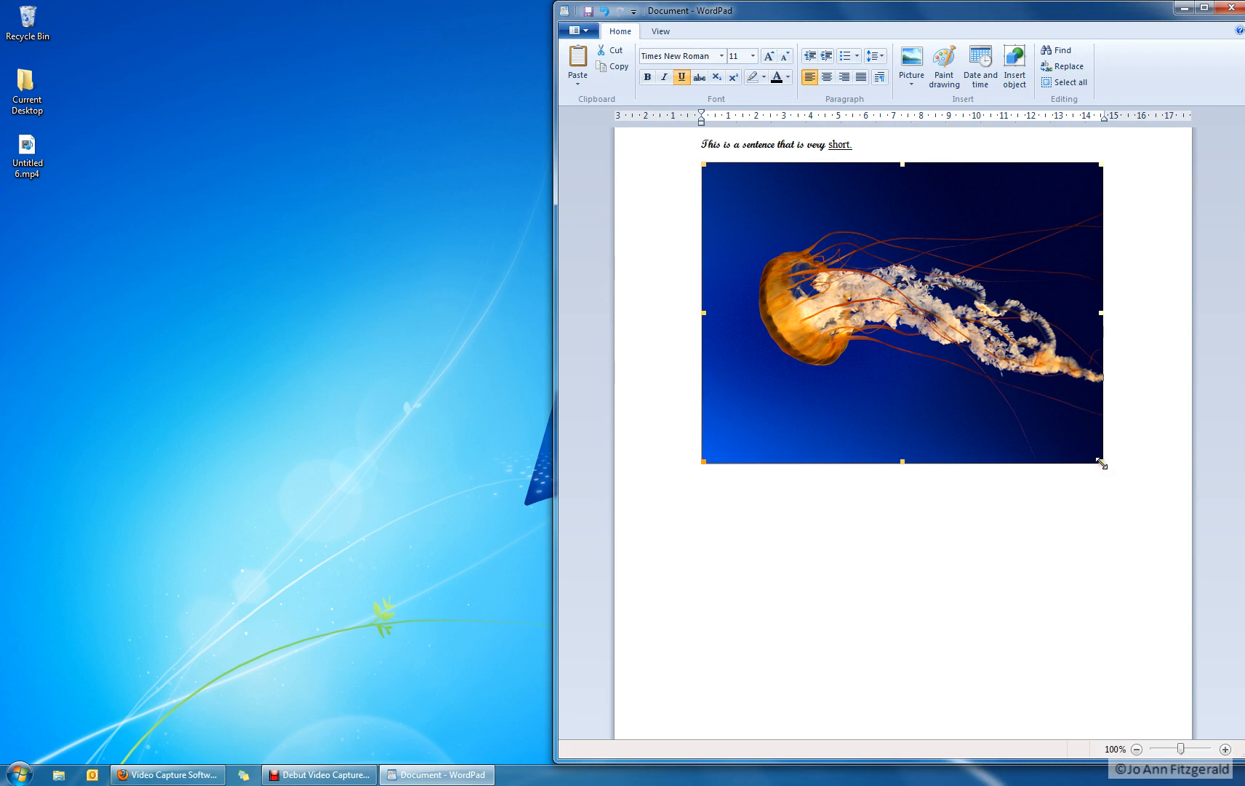
pyautogui.moveTo(1101, 462); pyautogui.dragTo(920, 304)
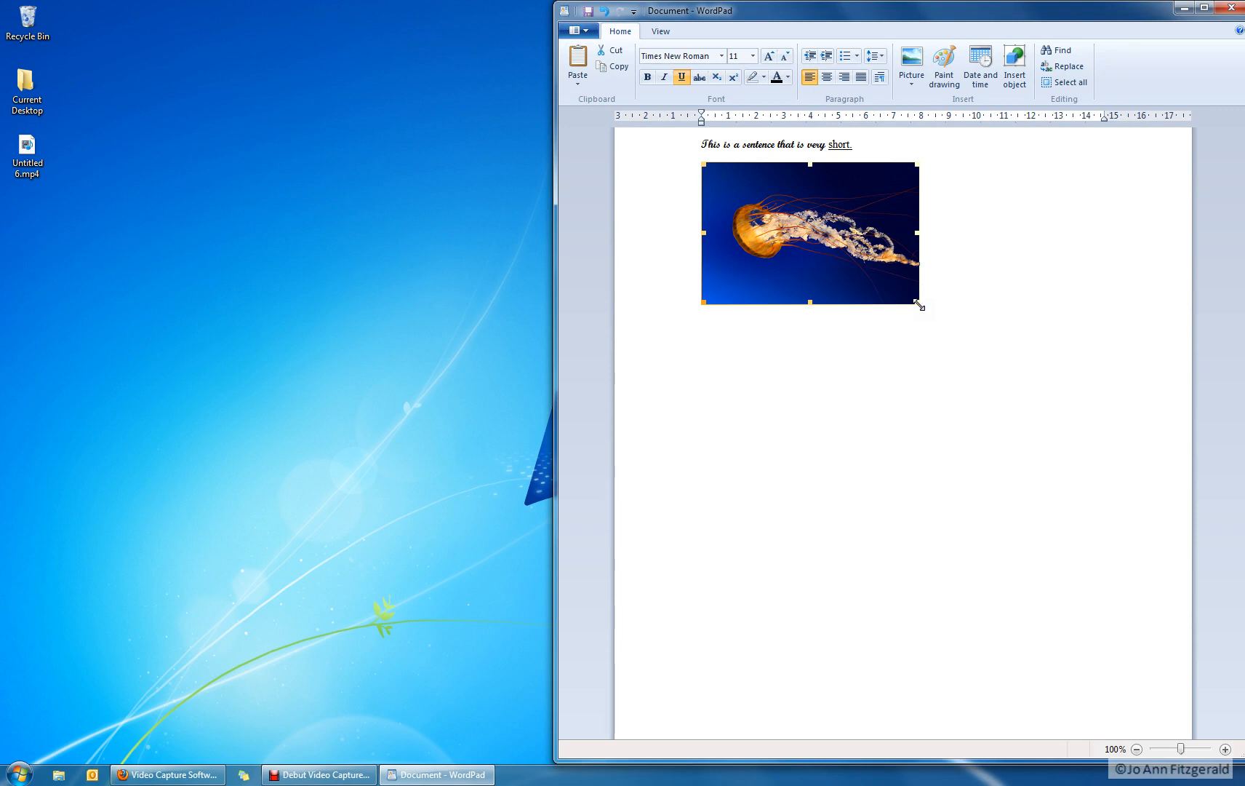
pyautogui.moveTo(919, 304); pyautogui.dragTo(1081, 411)
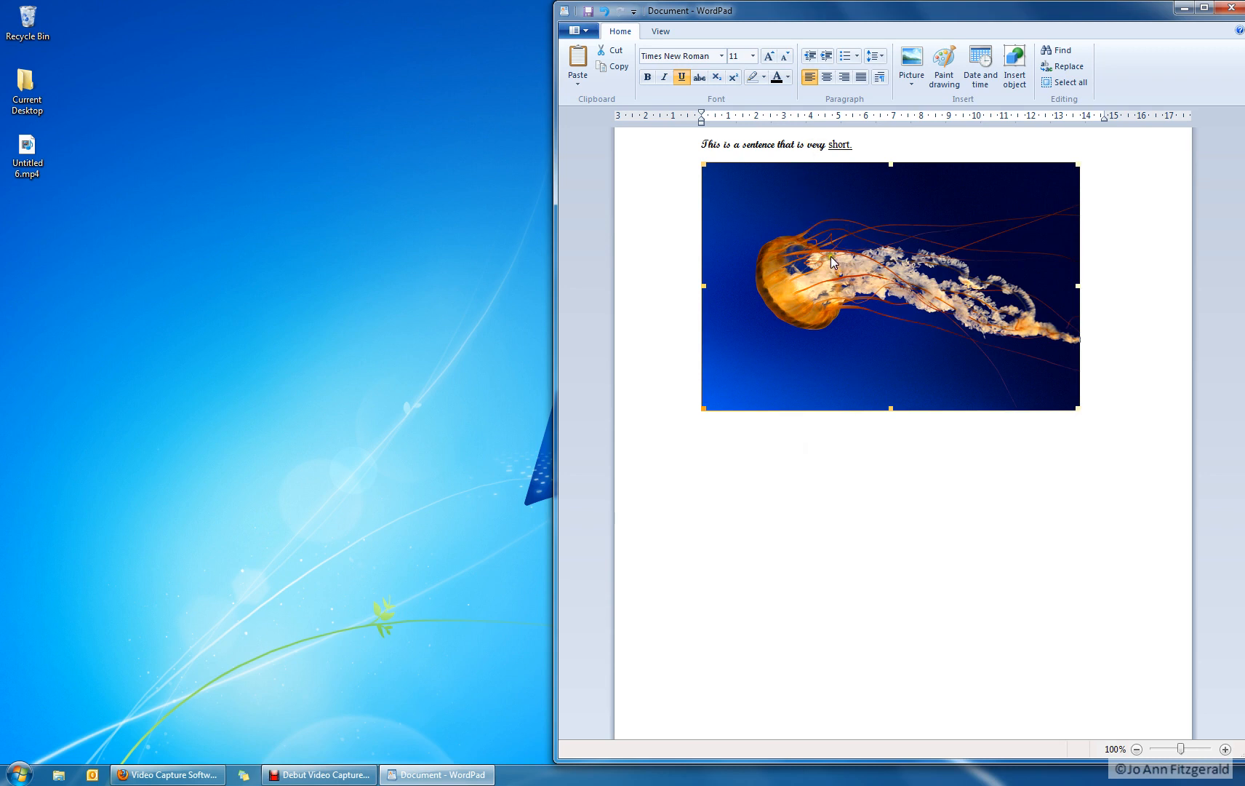
# Cut the words "that is very short" from the sentence, keeping its period, and try undoing and redoing the cut
pyautogui.click(776, 143)
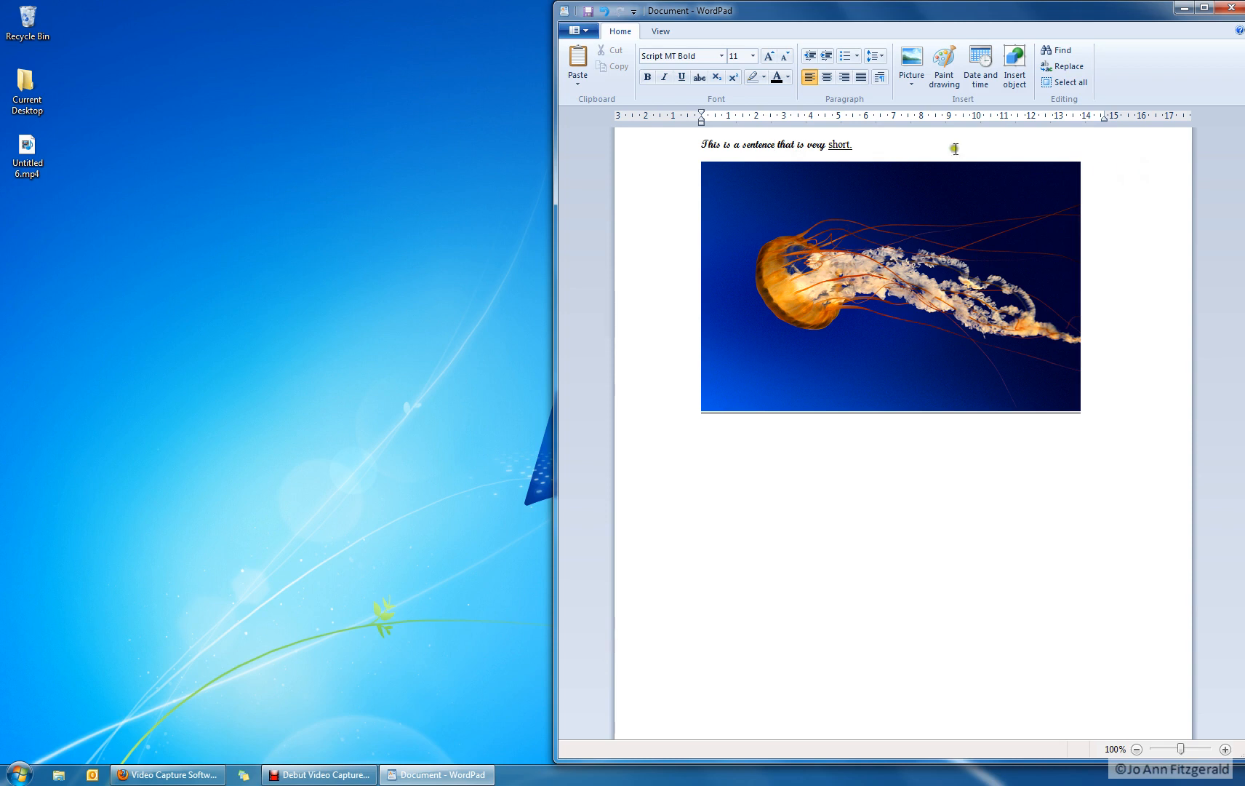
pyautogui.moveTo(776, 140); pyautogui.dragTo(847, 141)
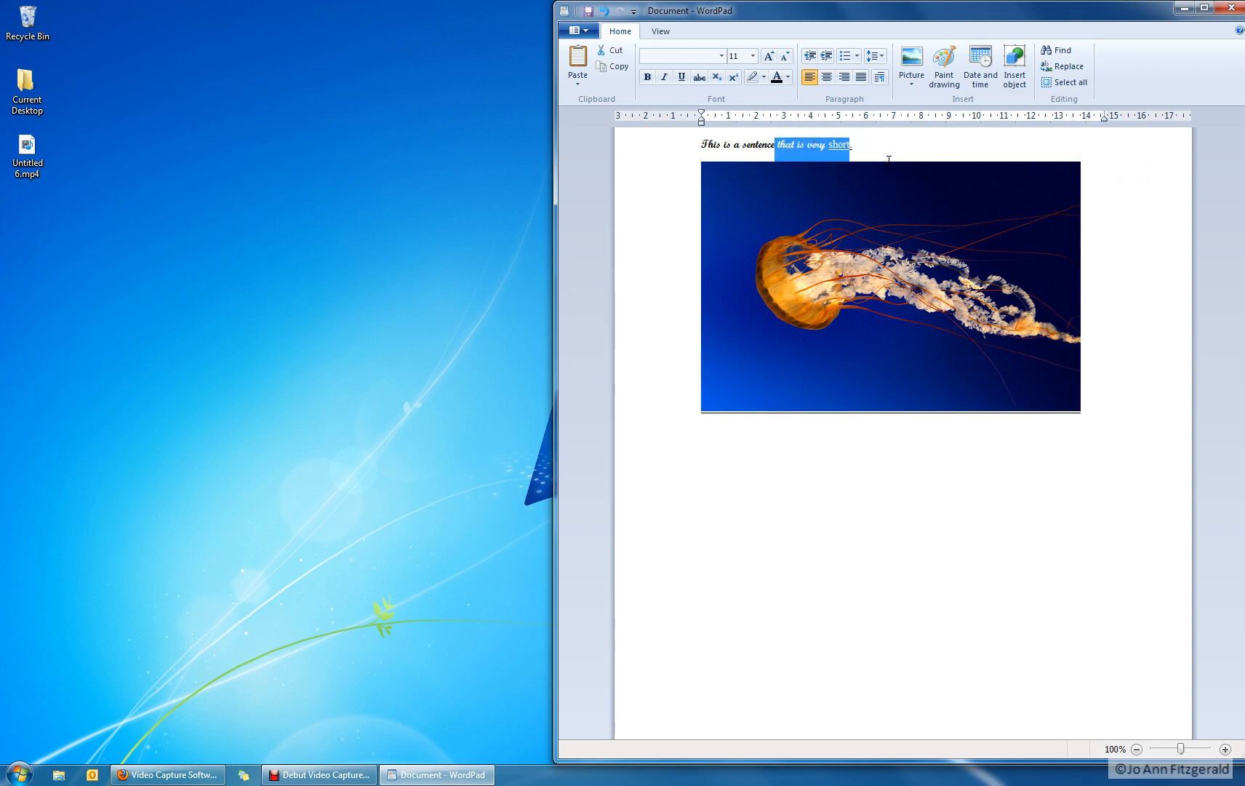
pyautogui.click(609, 49)
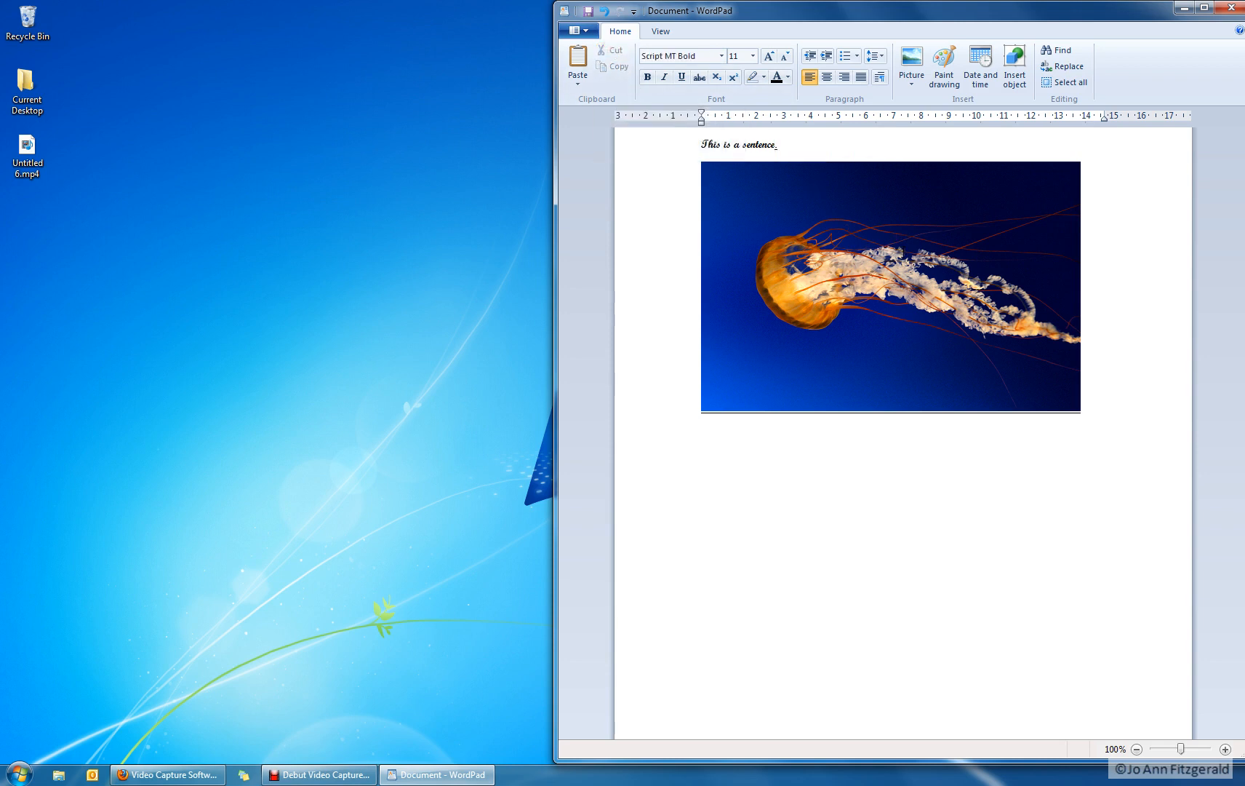
pyautogui.click(603, 12)
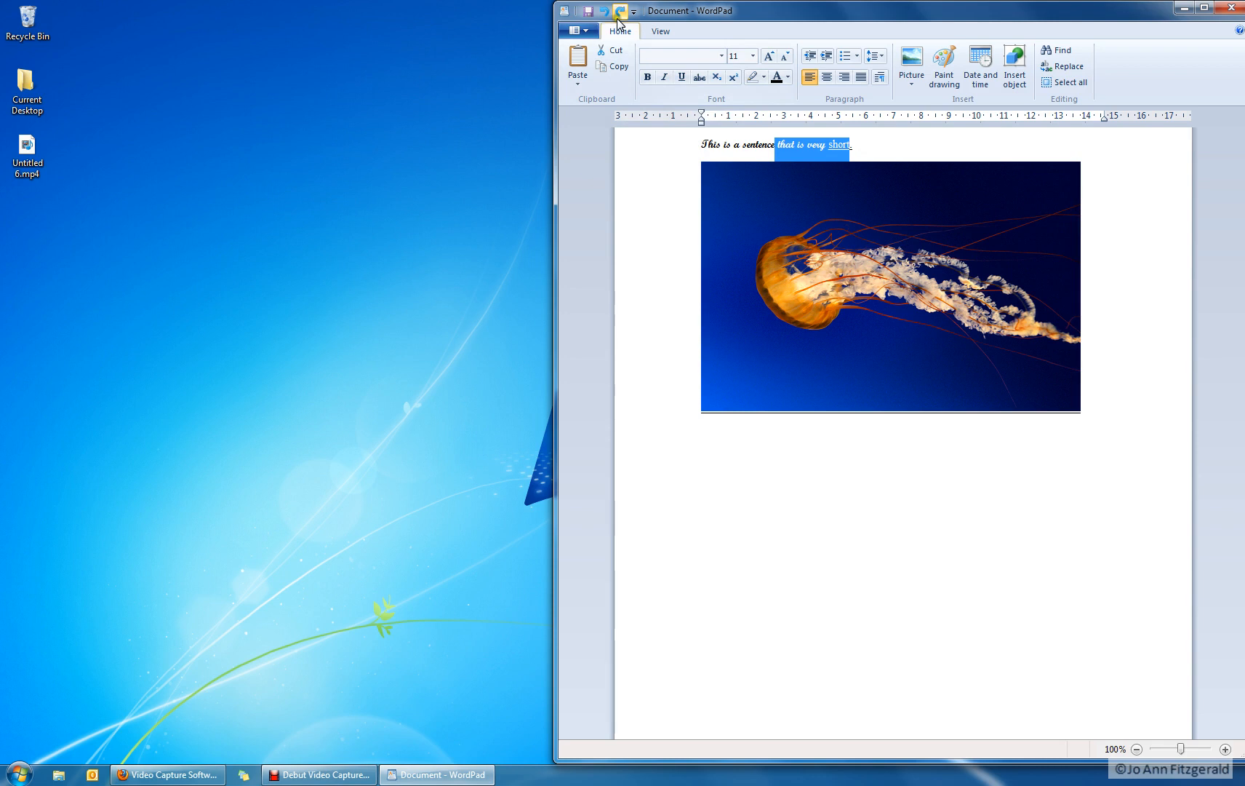
pyautogui.click(619, 12)
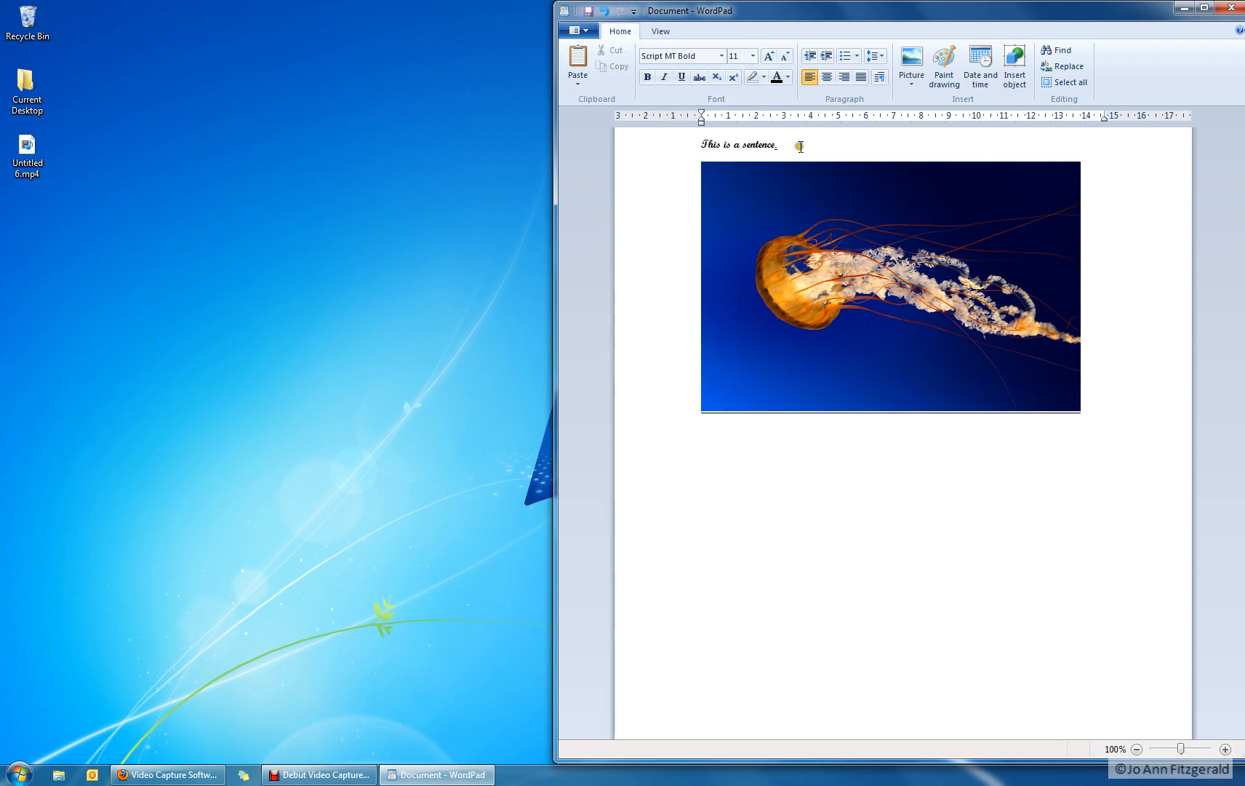
# Copy the word "sentence" with its leading space and paste it after the period at the end of the line
pyautogui.click(781, 145)
pyautogui.click(743, 144)
pyautogui.moveTo(743, 142); pyautogui.dragTo(761, 144)
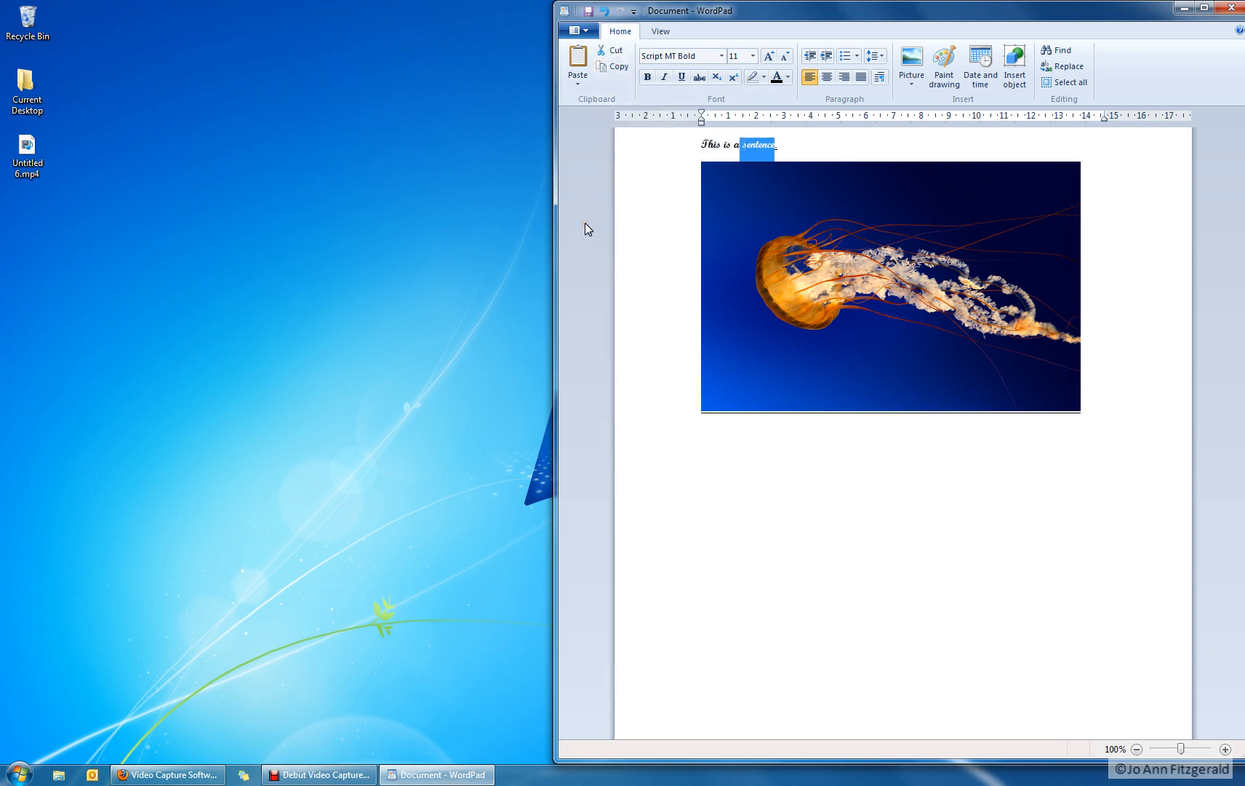
pyautogui.click(789, 148)
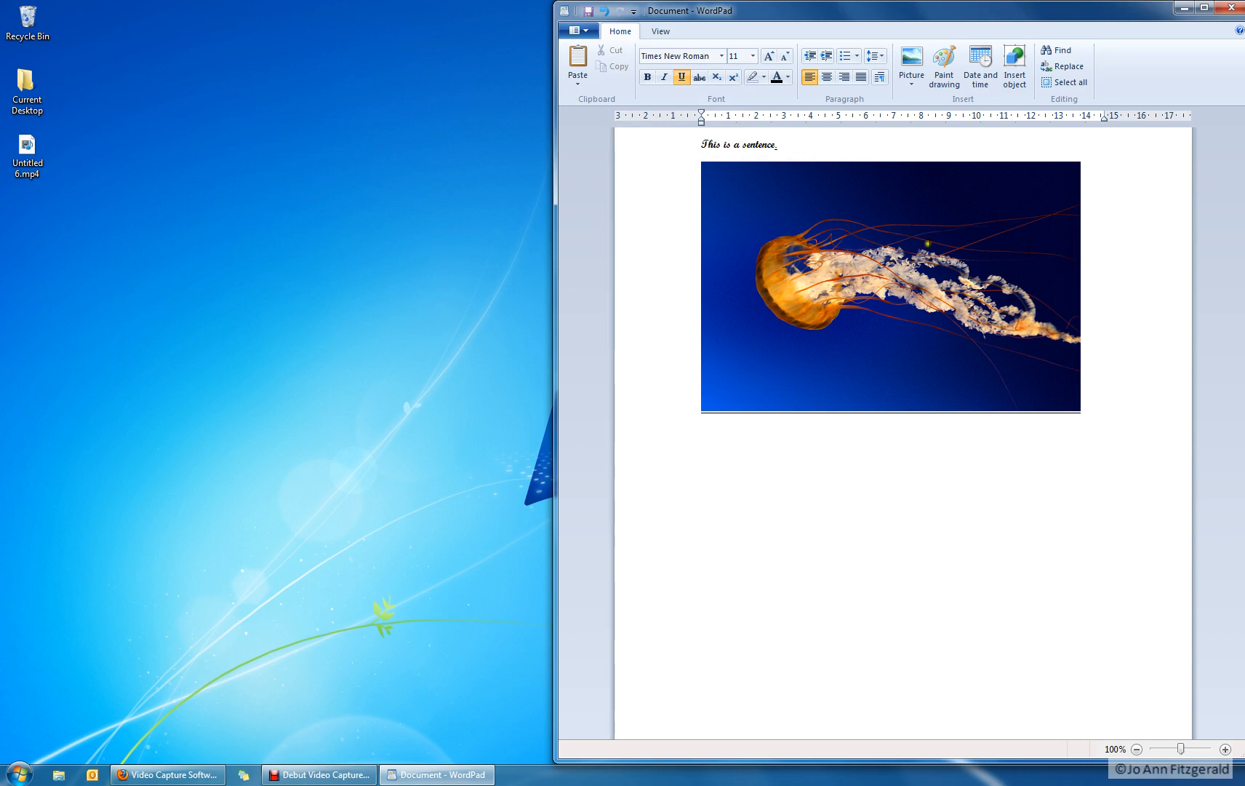
pyautogui.click(578, 60)
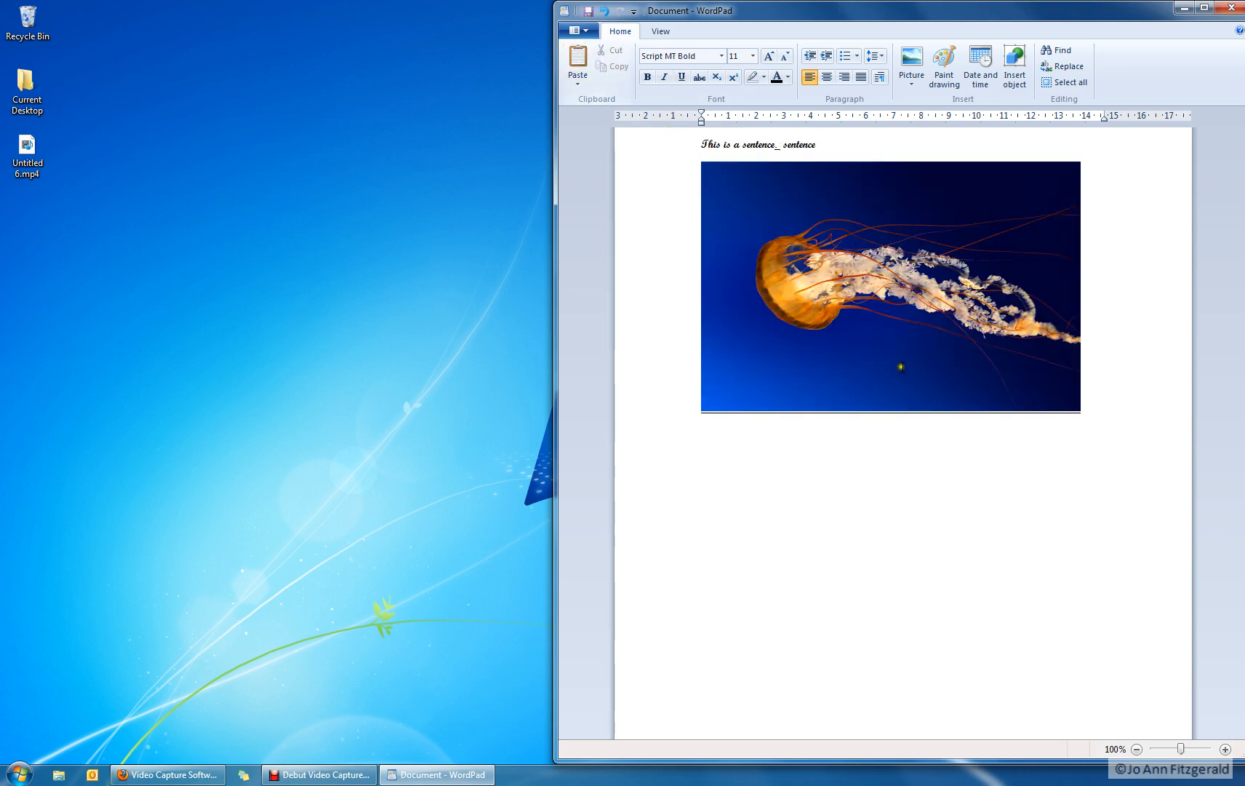